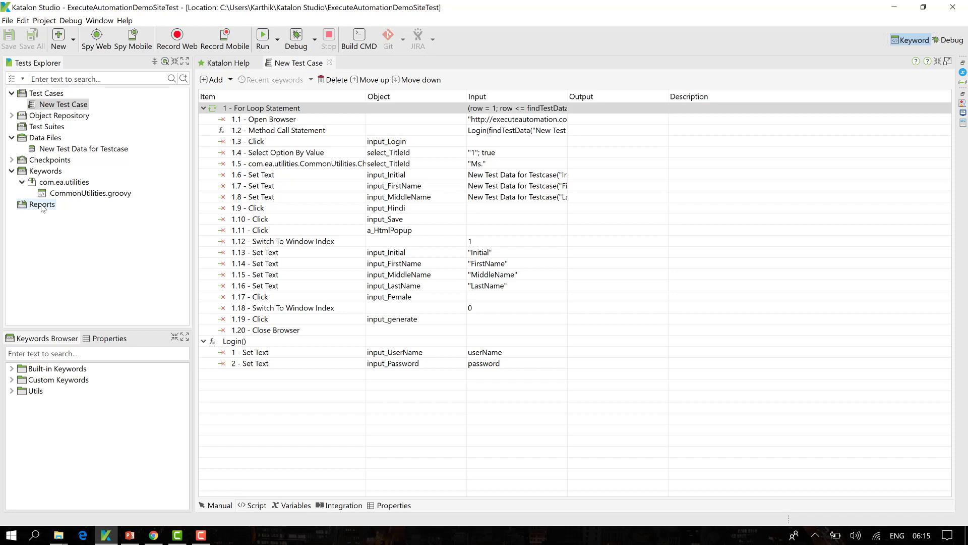
Check the installed Katalon Studio version and update status in the About information, and close it
left_click(124, 20)
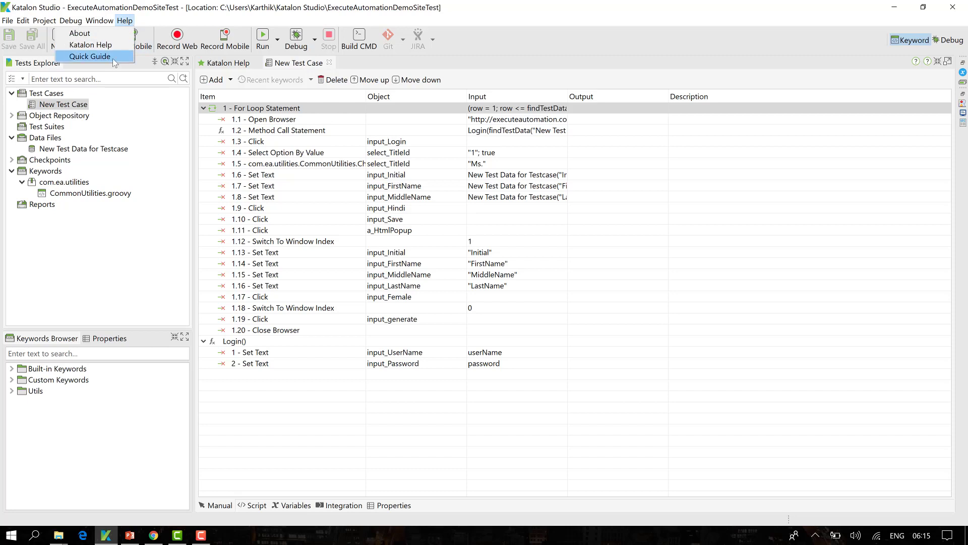
left_click(113, 32)
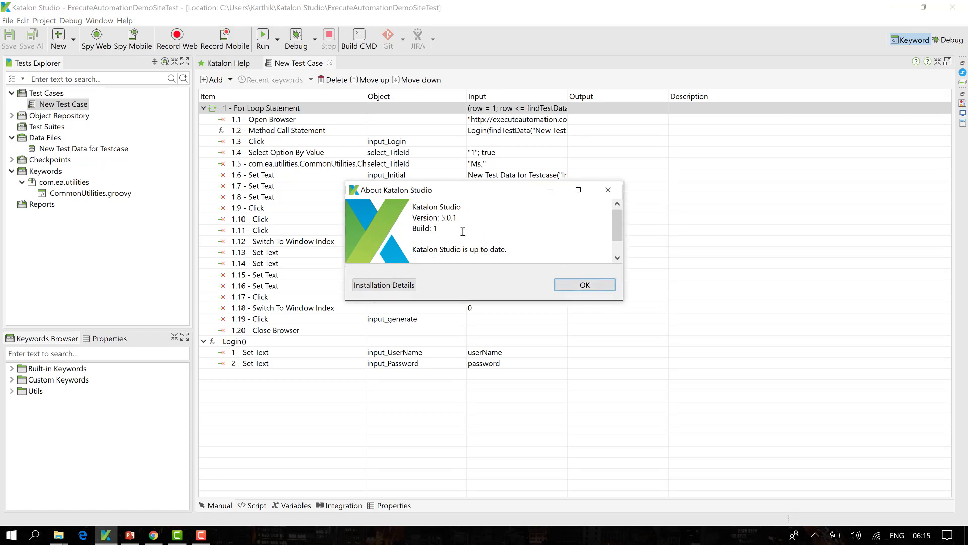
left_click_drag(414, 218, 457, 216)
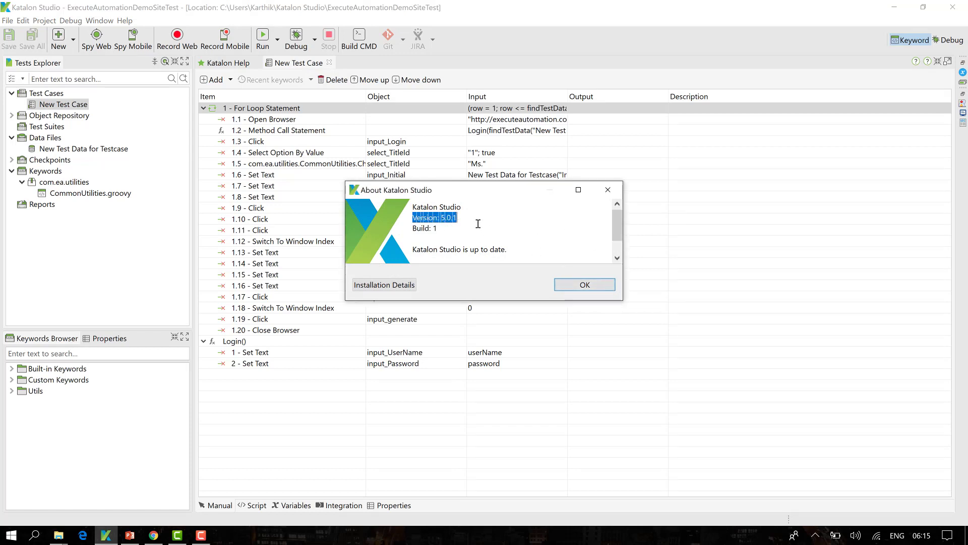
left_click(480, 224)
left_click_drag(519, 249, 414, 207)
left_click(466, 250)
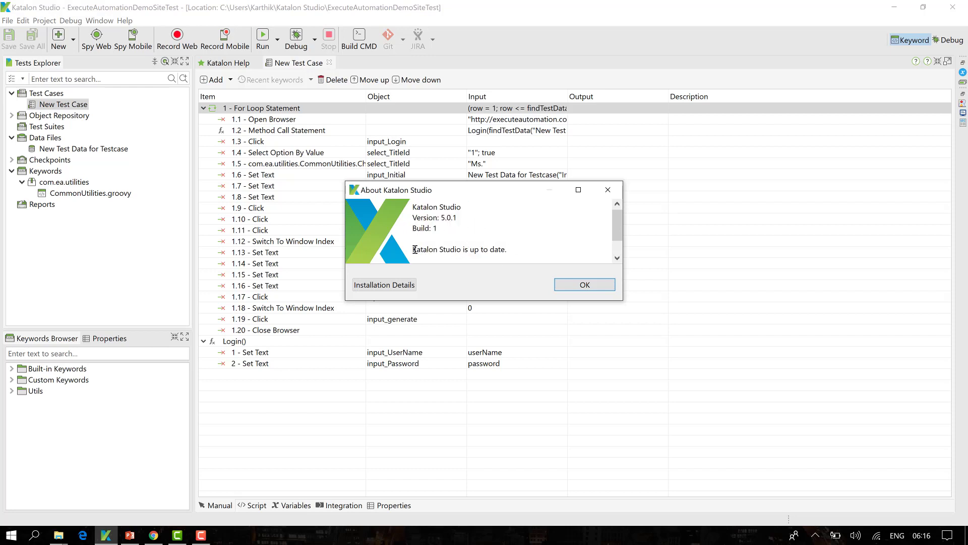
left_click_drag(415, 249, 506, 246)
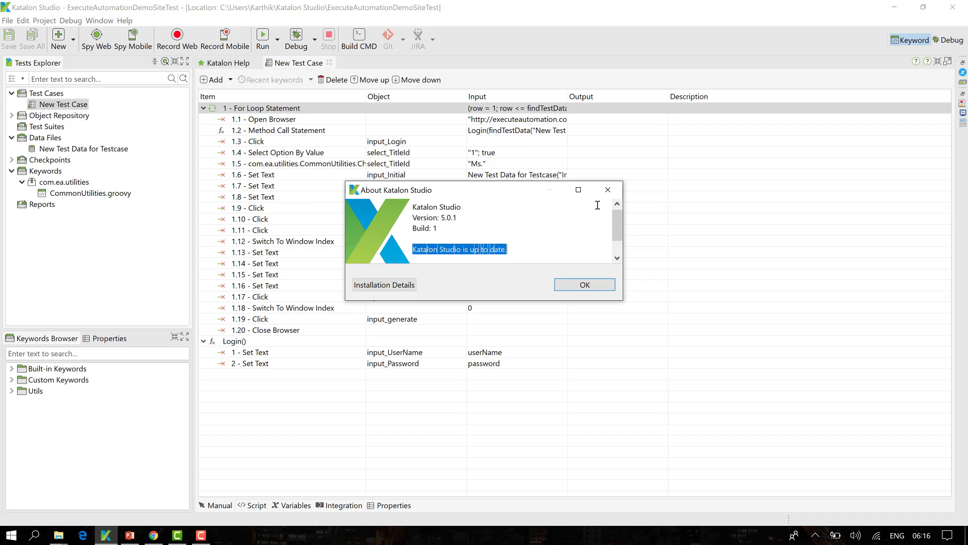
left_click(608, 190)
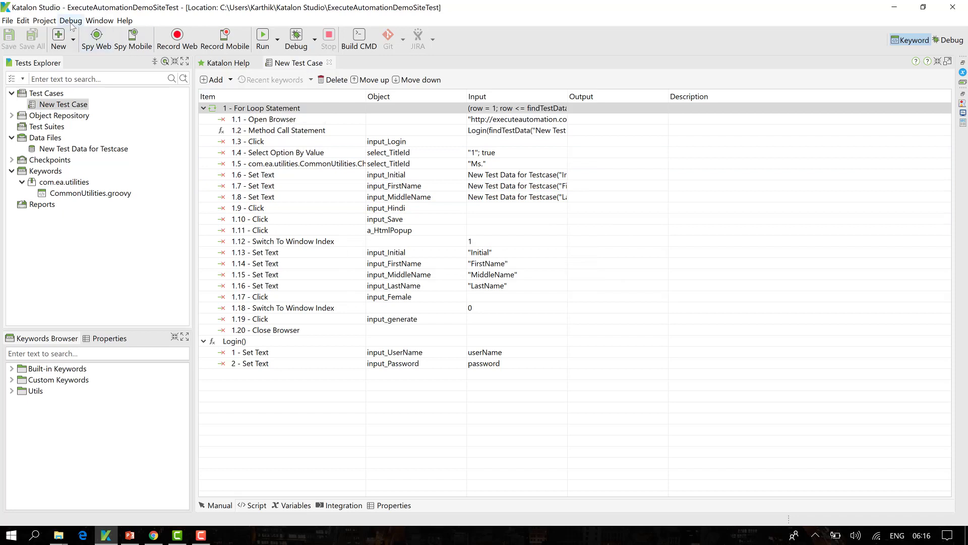
Open the project's Katalon Analytics integration settings, review the available projects, and apply the settings with TestProject selected
left_click(55, 95)
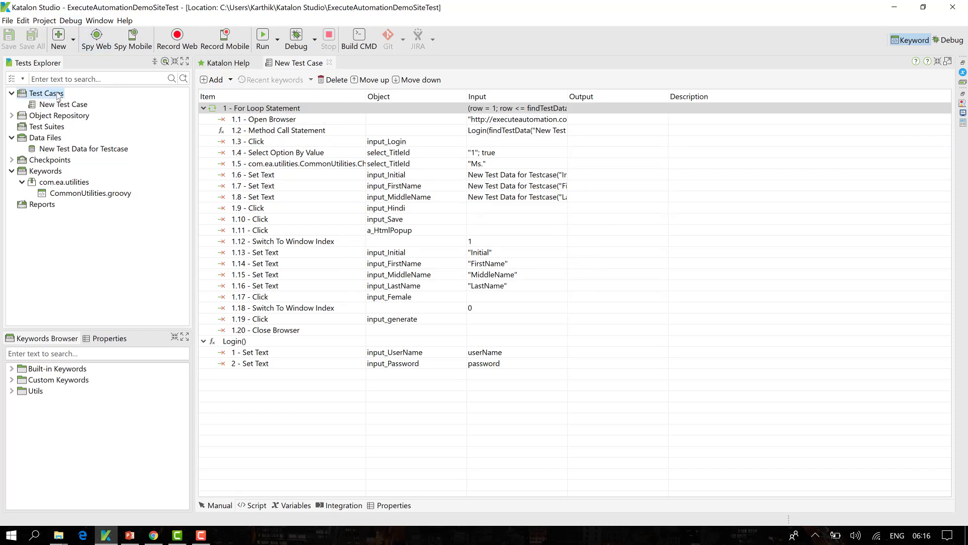
left_click(47, 23)
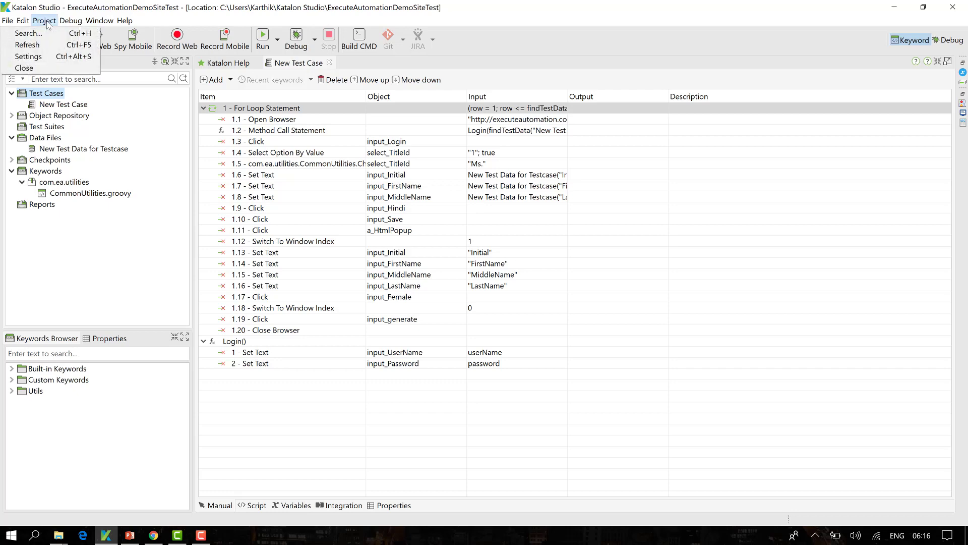
left_click(45, 57)
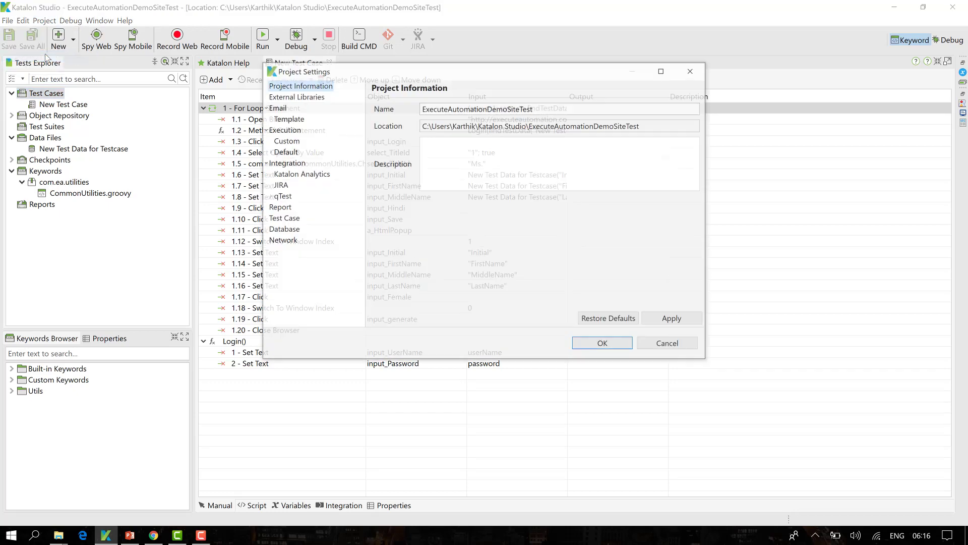
left_click(297, 177)
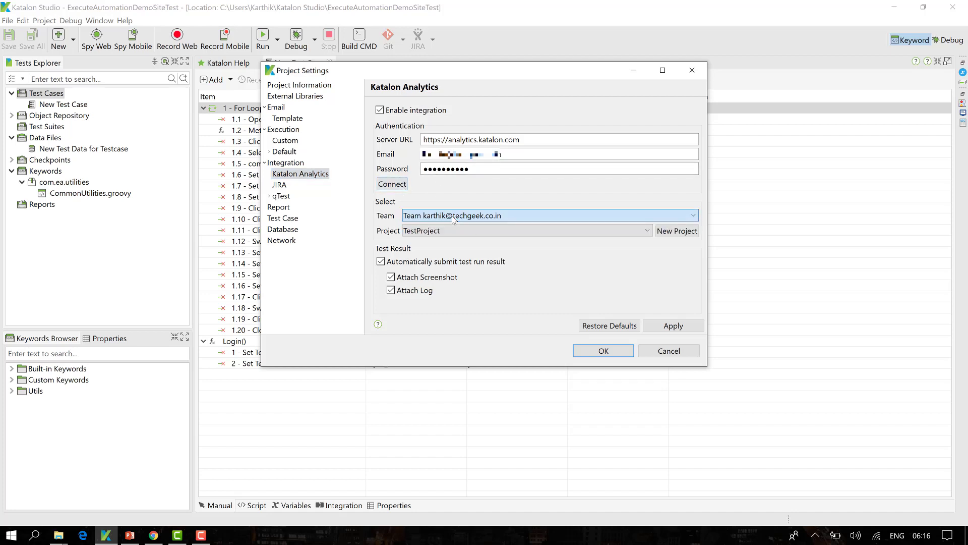
left_click(443, 230)
left_click(443, 231)
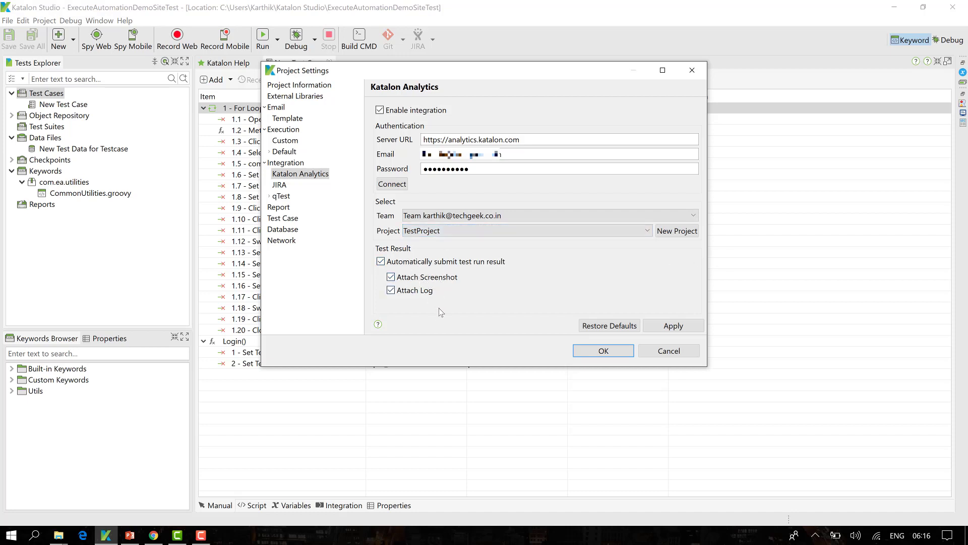
left_click(674, 325)
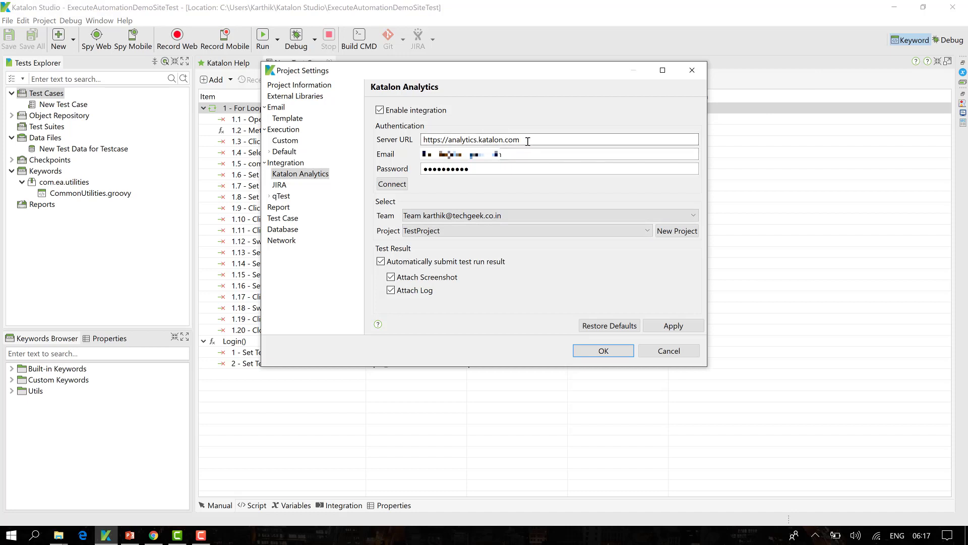
Copy the Katalon Analytics server URL from the integration settings and open it in a new Chrome tab
left_click_drag(536, 141, 413, 140)
key("ctrl+c")
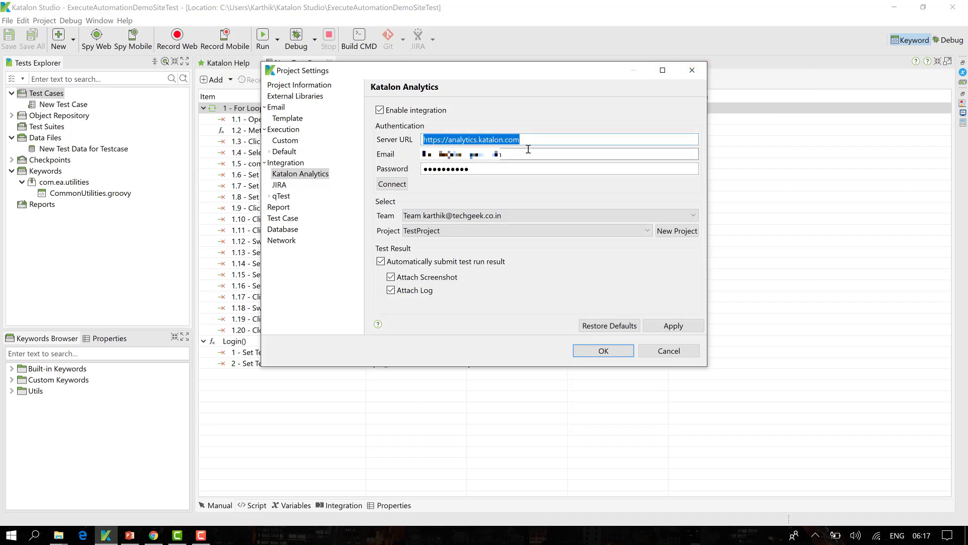
left_click(154, 535)
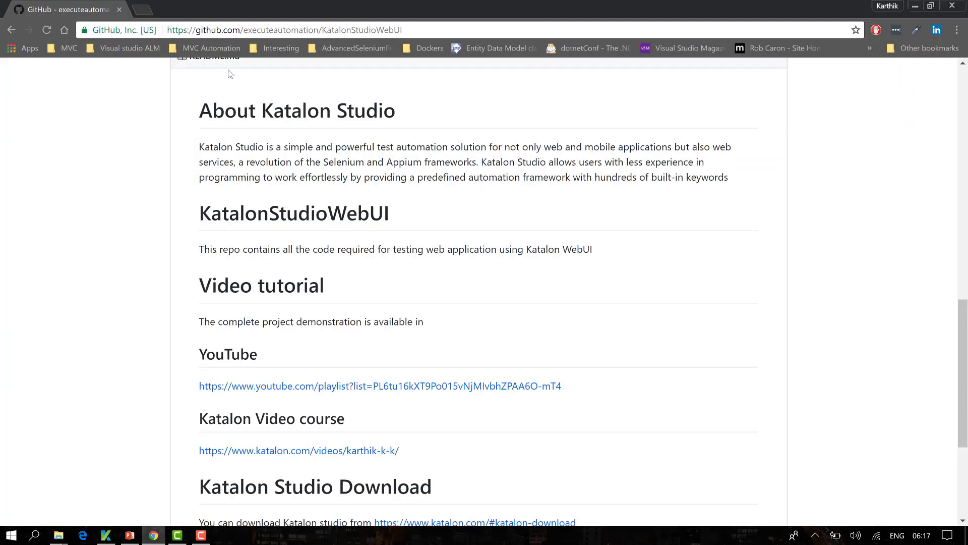
left_click(143, 10)
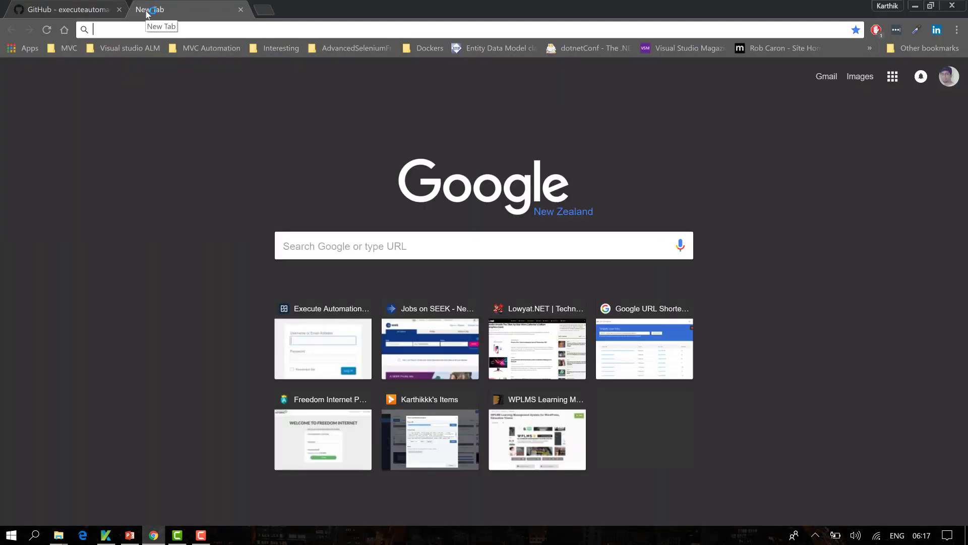
key("ctrl+v")
key("Return")
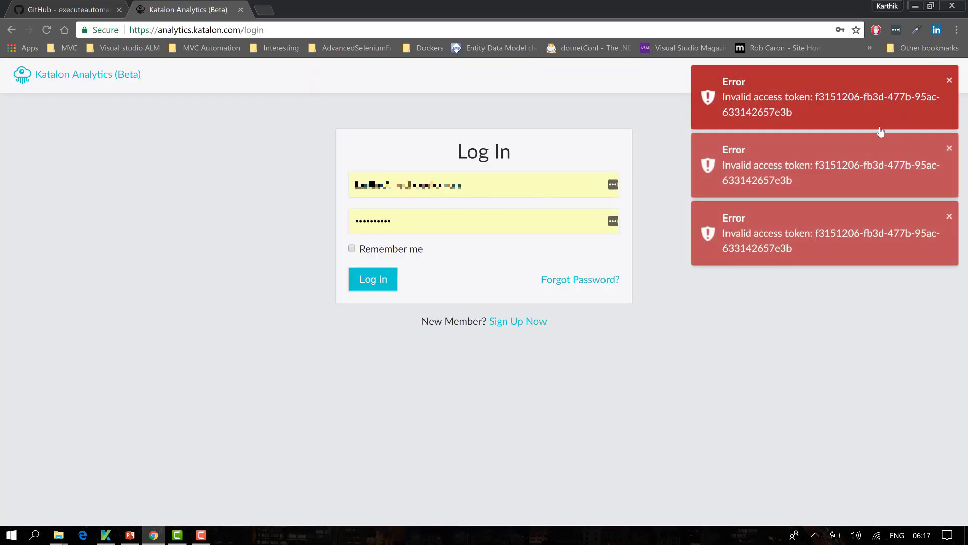
Dismiss the error notifications and log in to Katalon Analytics with the prefilled credentials
left_click(949, 148)
left_click(946, 126)
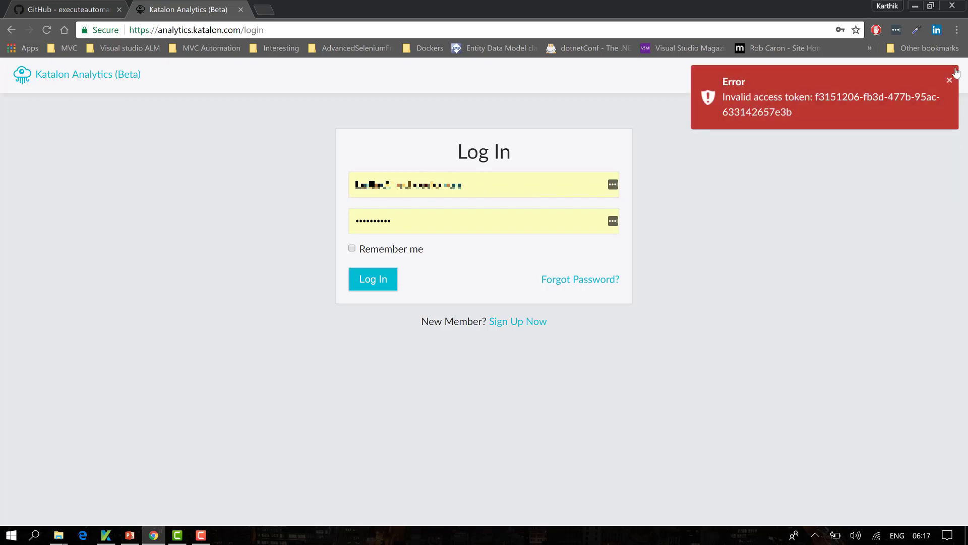
left_click(949, 80)
left_click(374, 277)
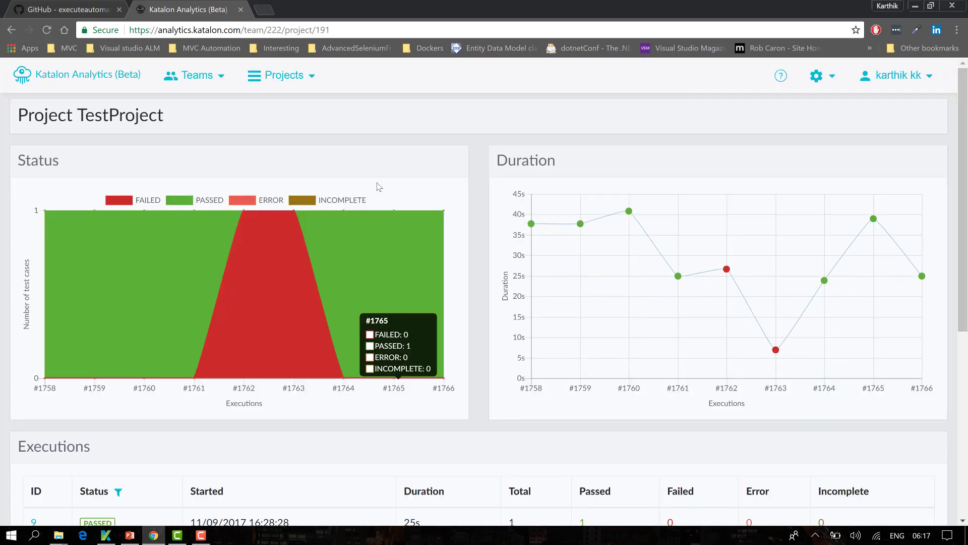
Examine the status and duration charts and the executions table of TestProject, reopening the project from the project list
scroll(362, 256, "down", 6)
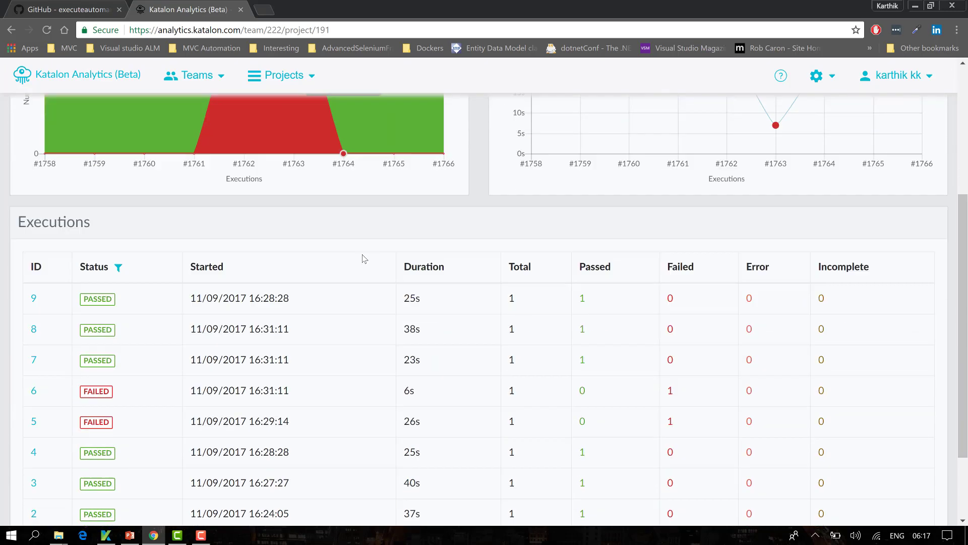
scroll(357, 256, "up", 5)
scroll(356, 255, "down", 5)
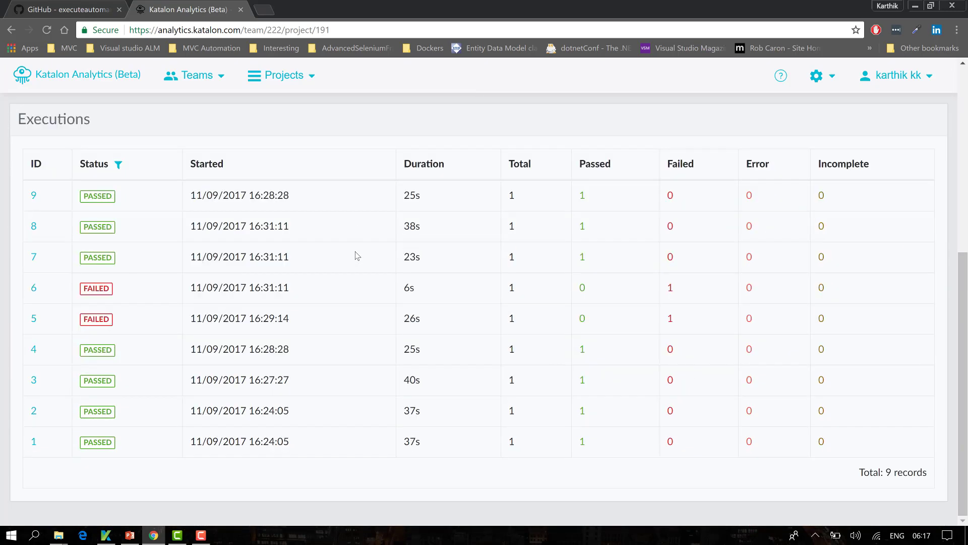
scroll(357, 255, "up", 5)
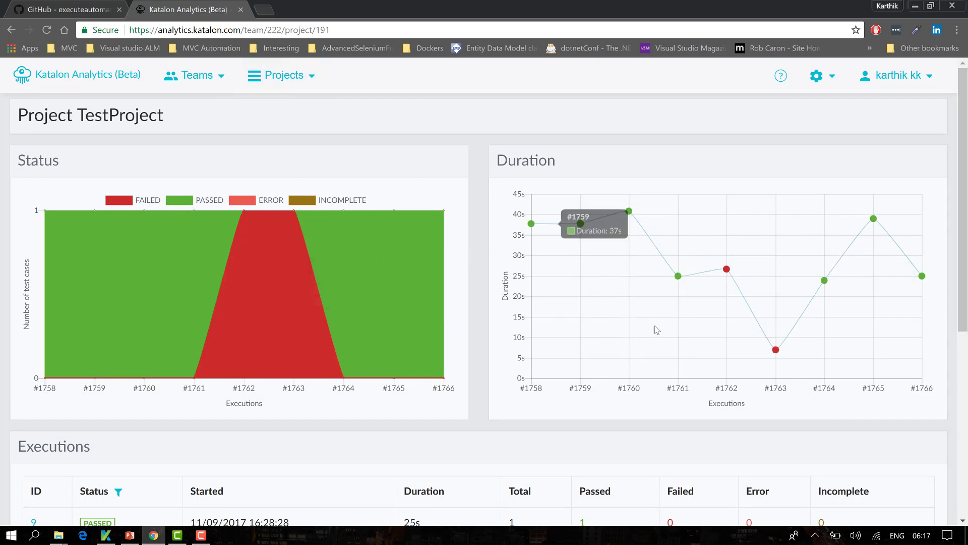
left_click(321, 84)
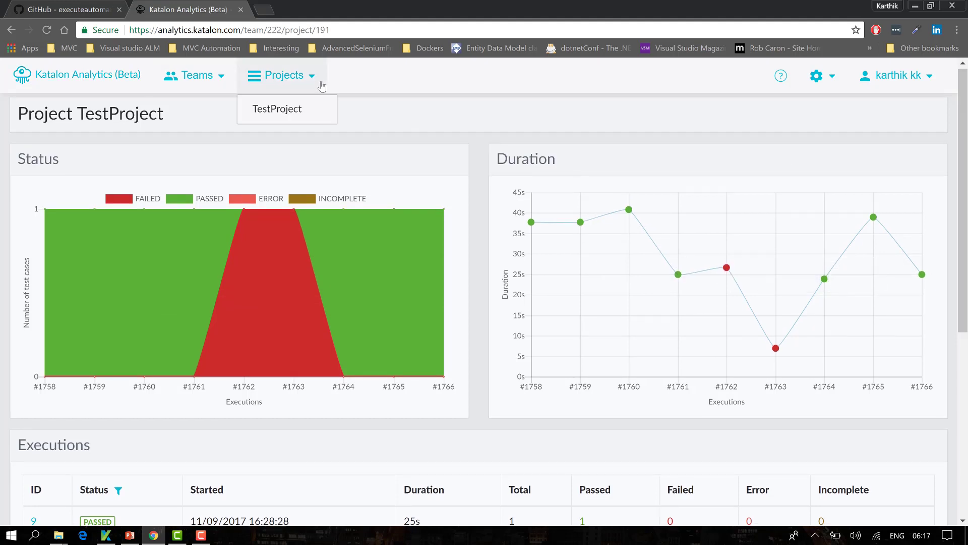
left_click(290, 109)
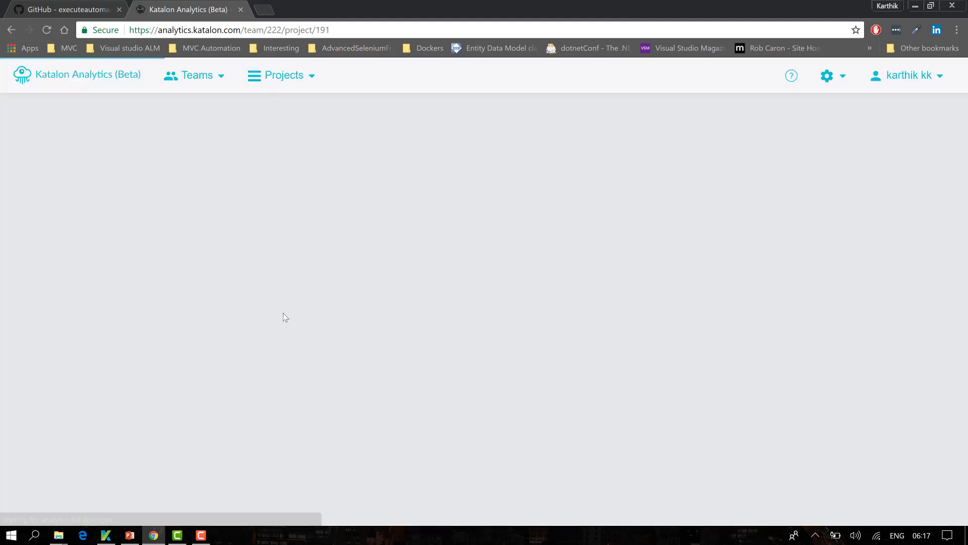
scroll(485, 296, "down", 1)
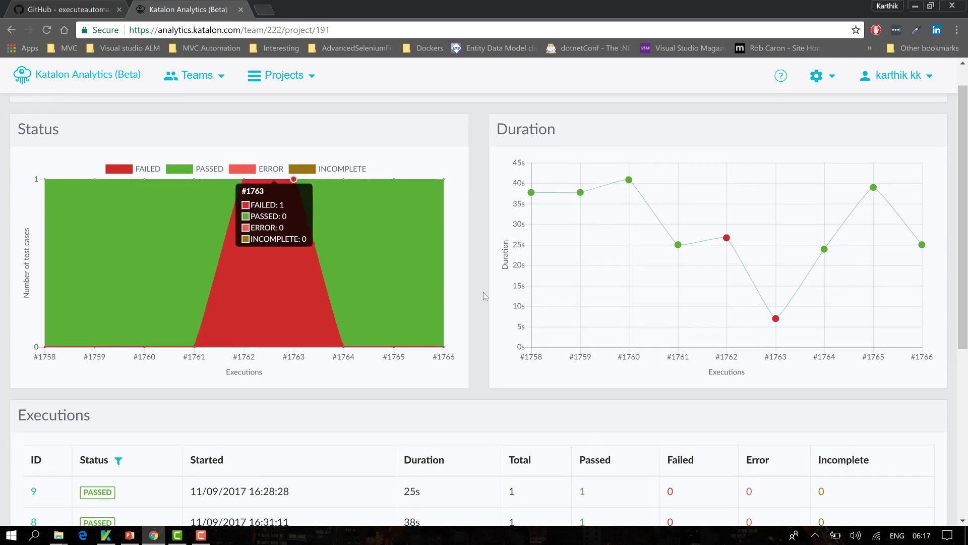
scroll(426, 320, "down", 6)
scroll(424, 312, "up", 7)
scroll(425, 316, "down", 6)
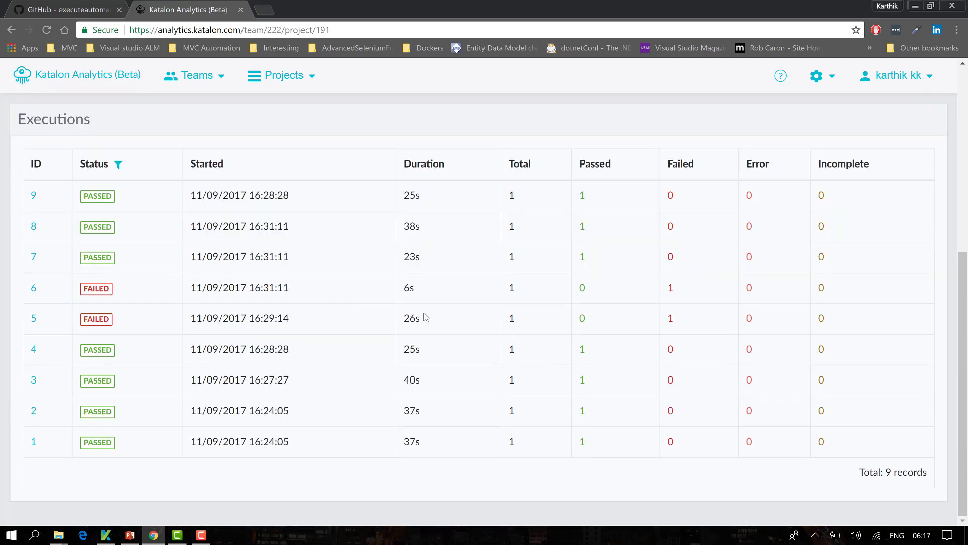
scroll(425, 317, "up", 7)
Choose the existing team from the team list and look over the project dashboard again
left_click(194, 75)
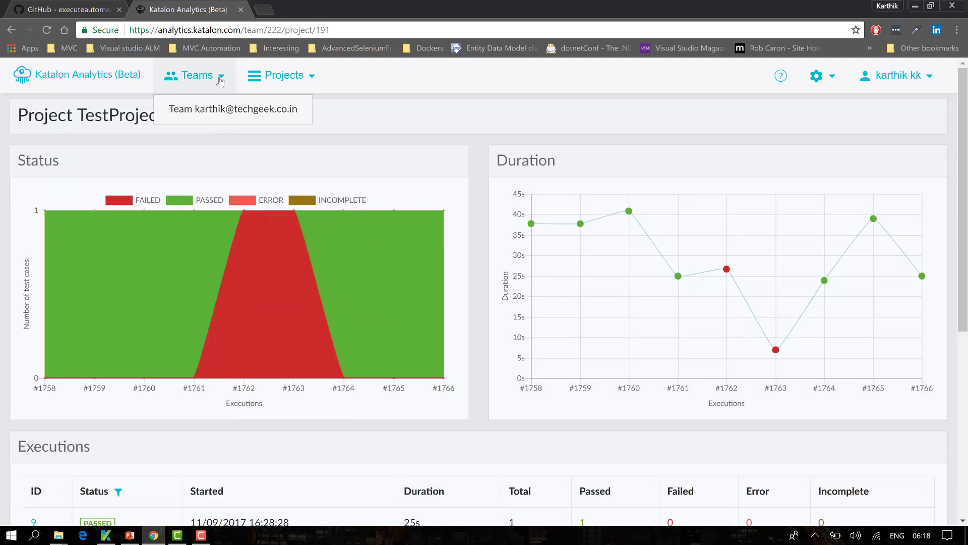
left_click(219, 109)
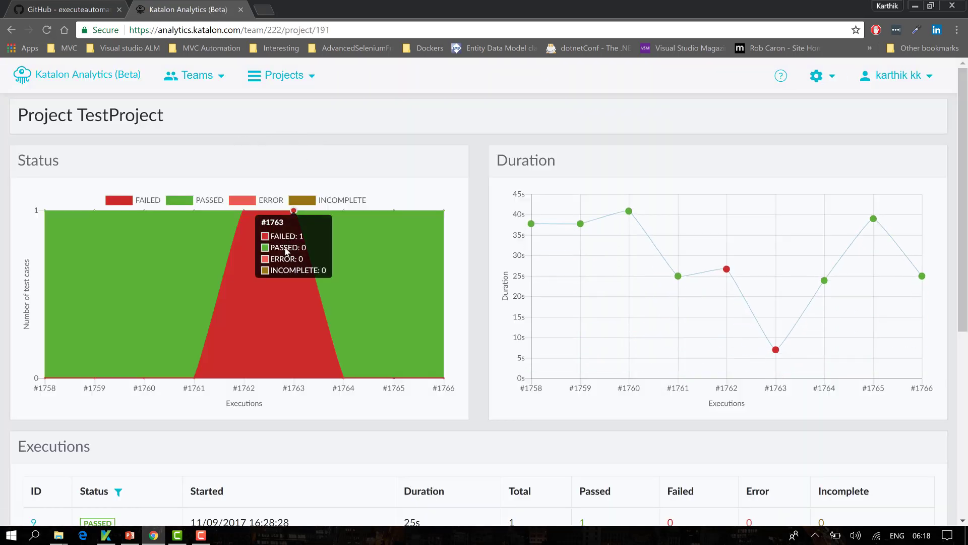
scroll(285, 248, "down", 6)
scroll(284, 244, "up", 6)
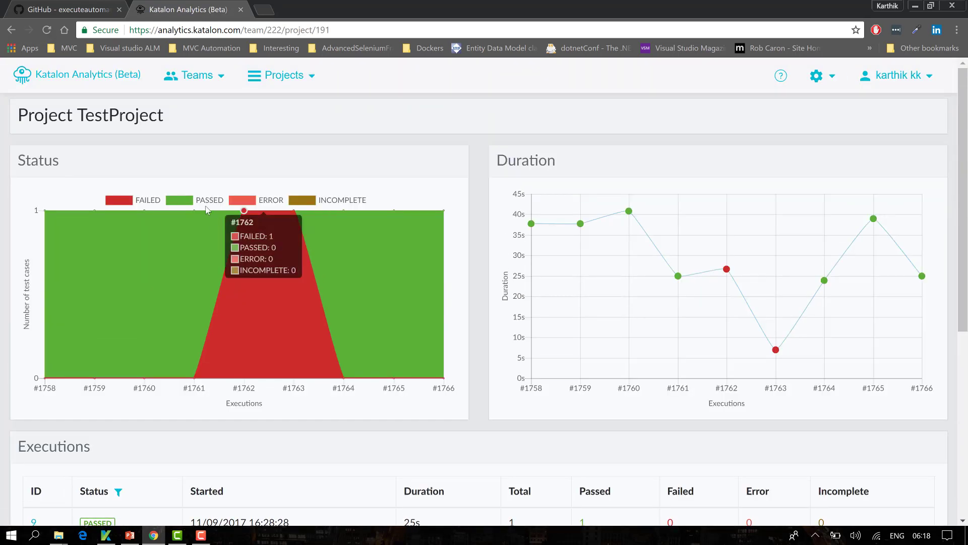
Open the project administration page and create a new project named ExecuteAutomation
left_click(261, 77)
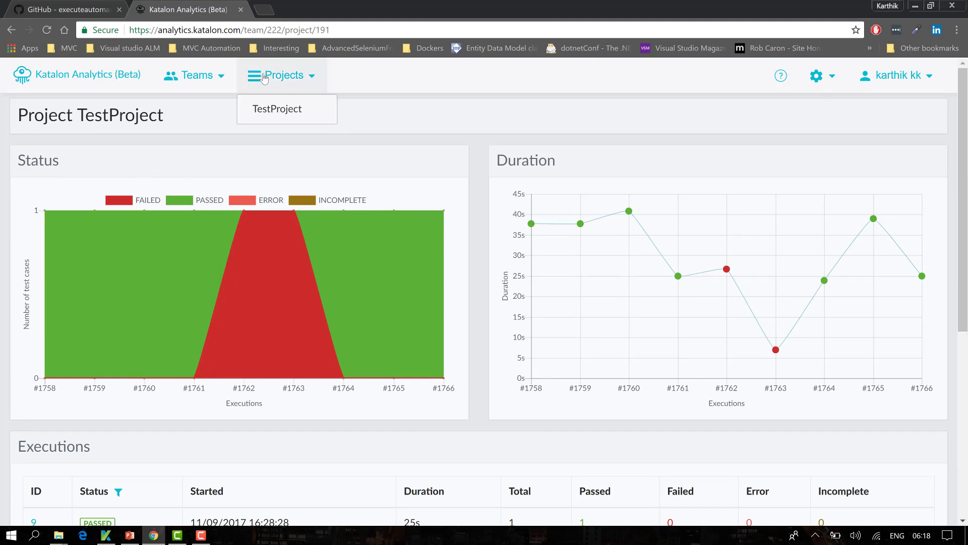
left_click(825, 78)
left_click(784, 126)
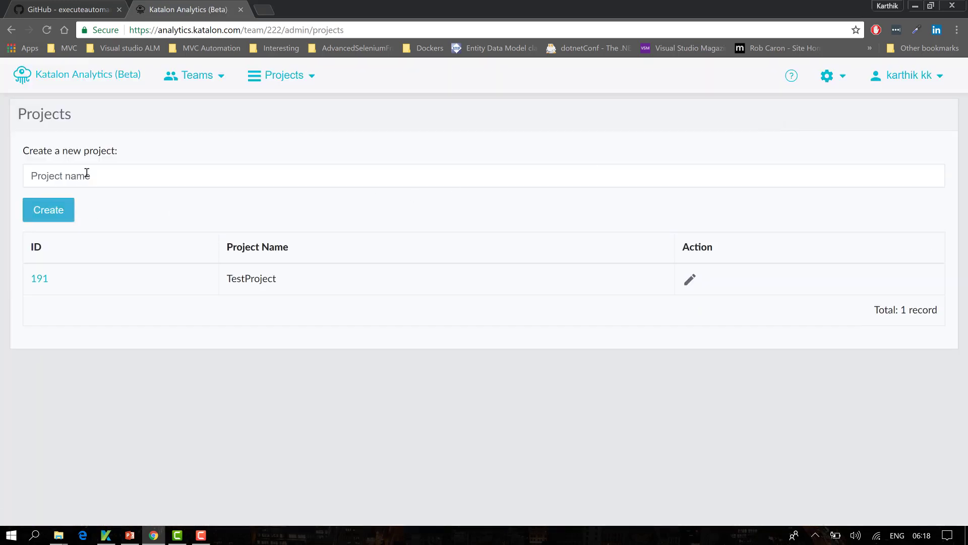
left_click(104, 176)
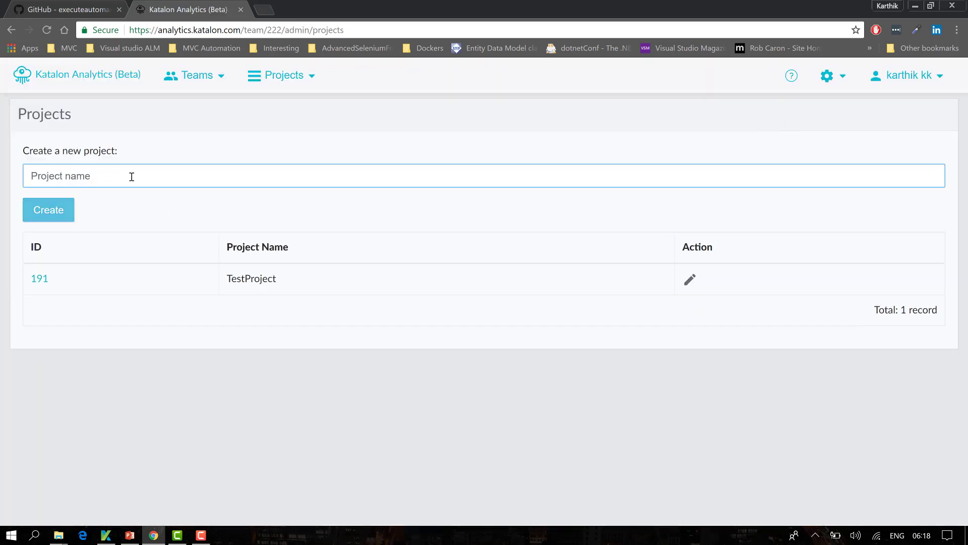
type("ExecuteAutomation")
left_click(48, 210)
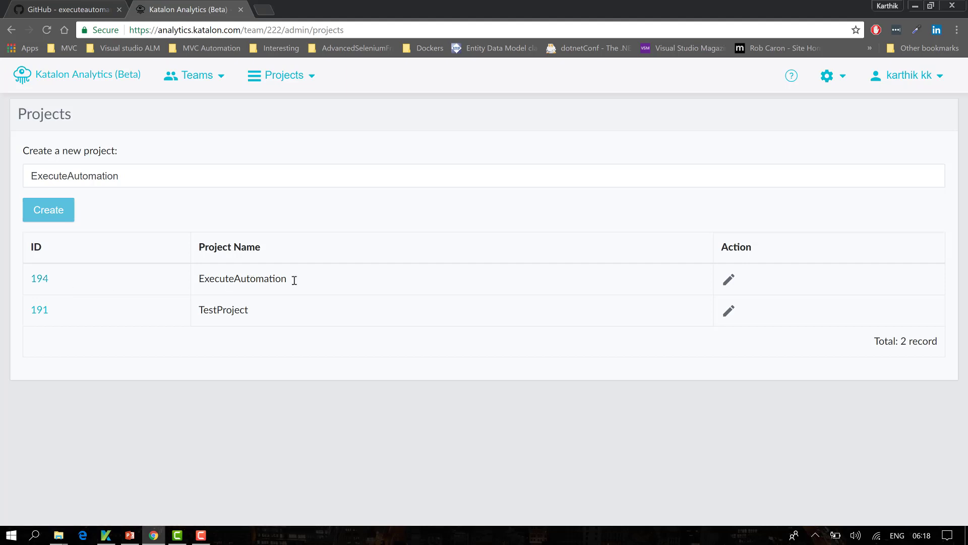
View the edit options of the ExecuteAutomation project and highlight its name in the project list
left_click(728, 279)
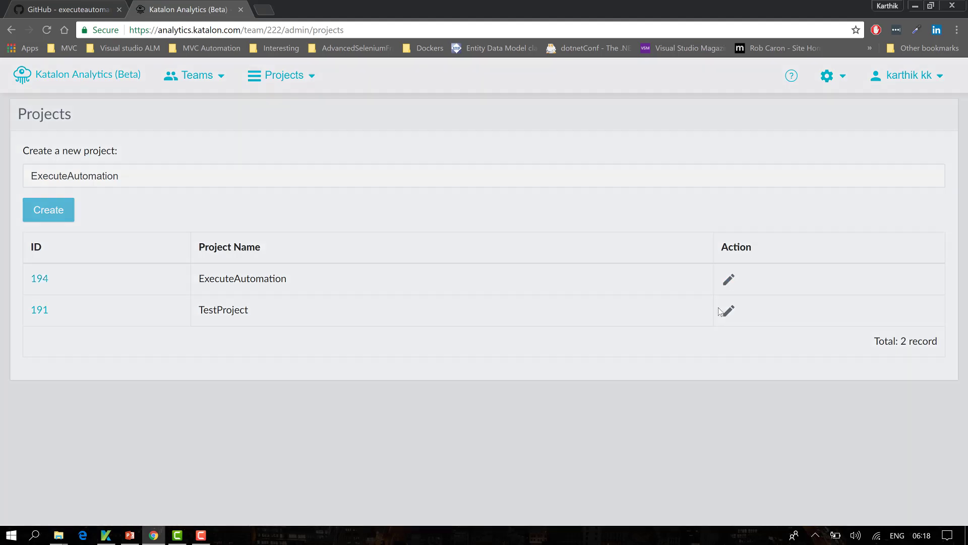
left_click(605, 184)
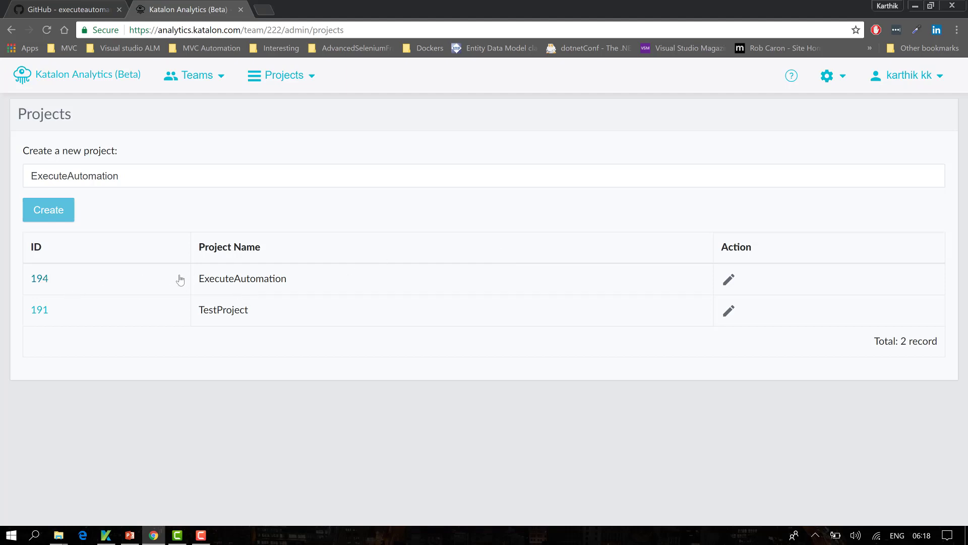
double_click(266, 280)
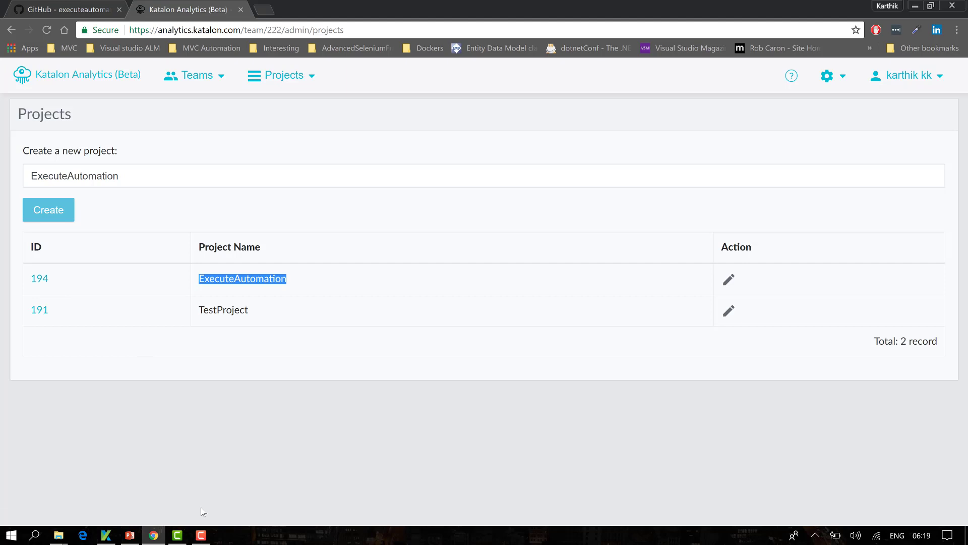
Switch to Katalon Studio, reconnect the project to Katalon Analytics and save ExecuteAutomation as its linked analytics project
left_click(108, 536)
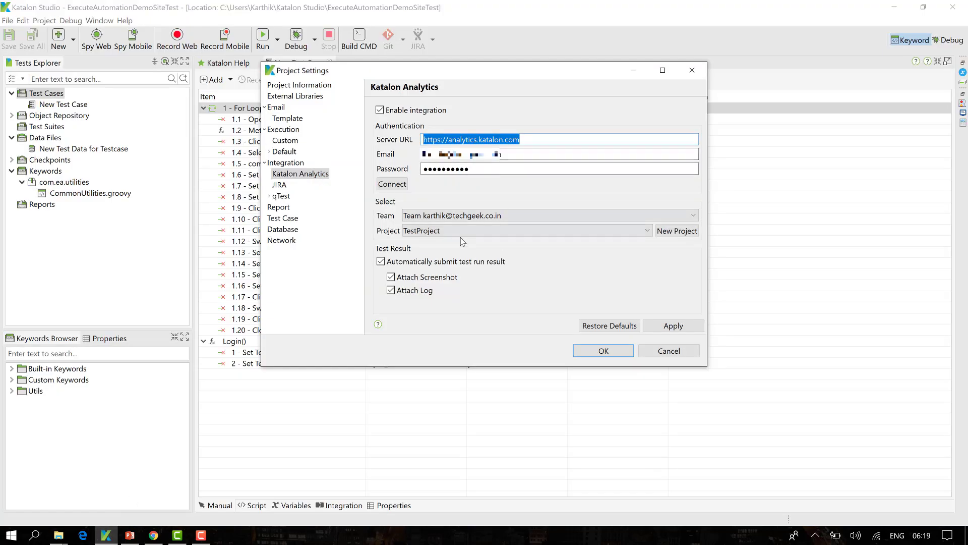
left_click(402, 185)
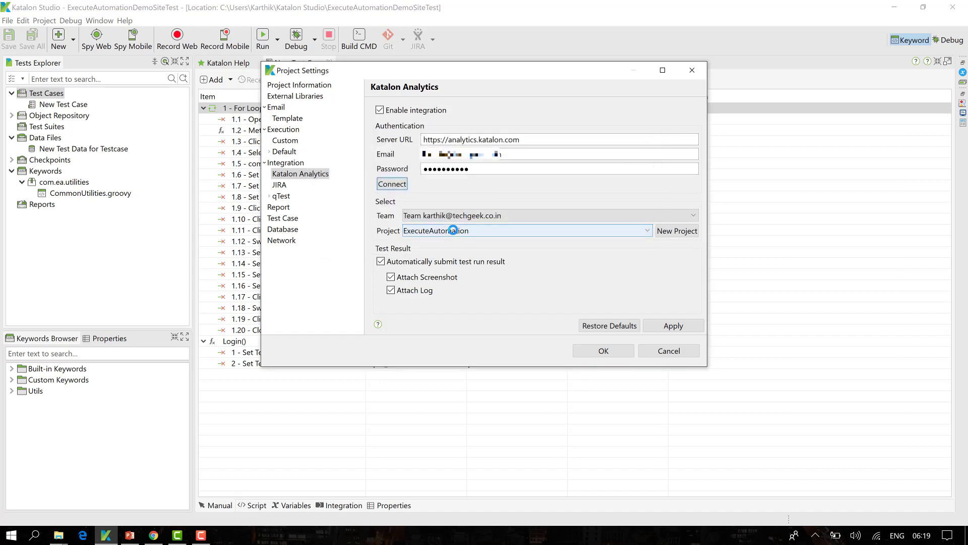
left_click(454, 230)
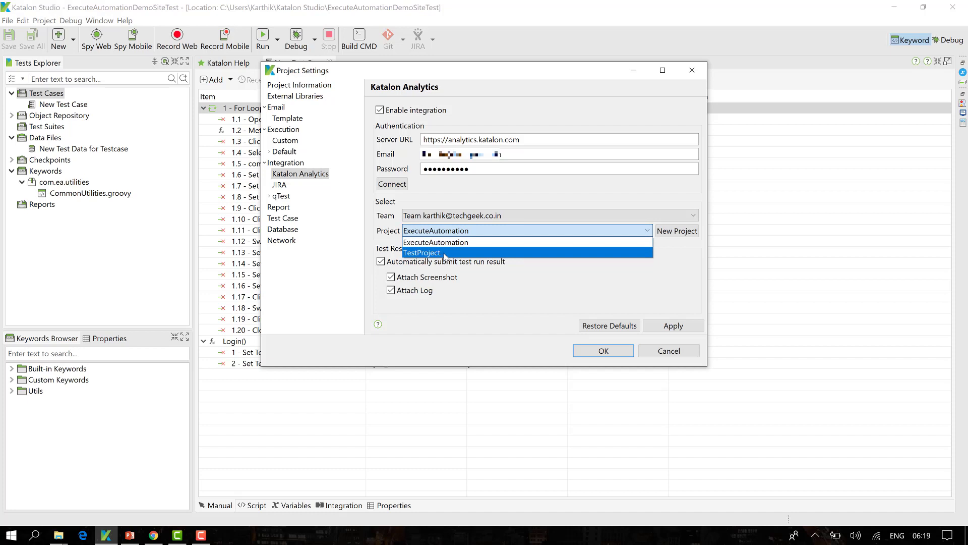
left_click(450, 245)
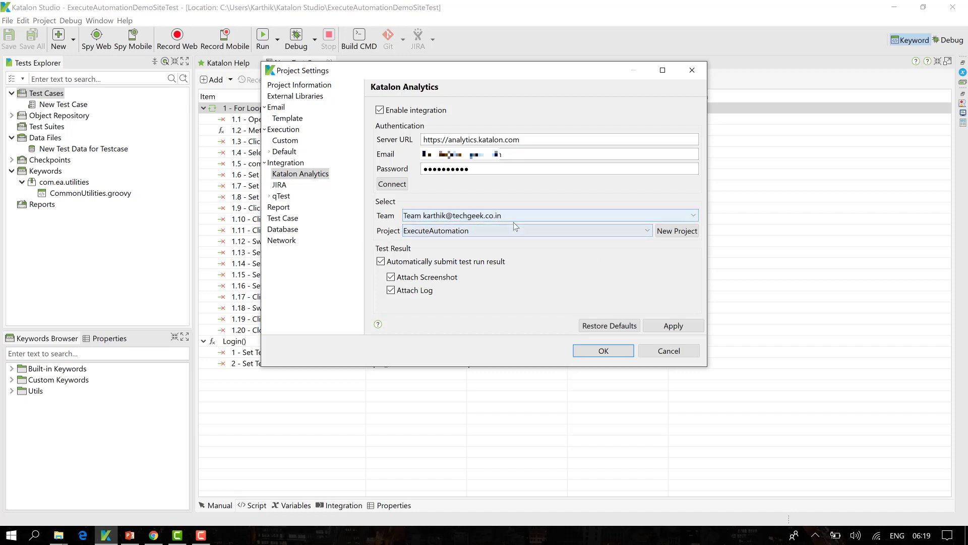
left_click(672, 327)
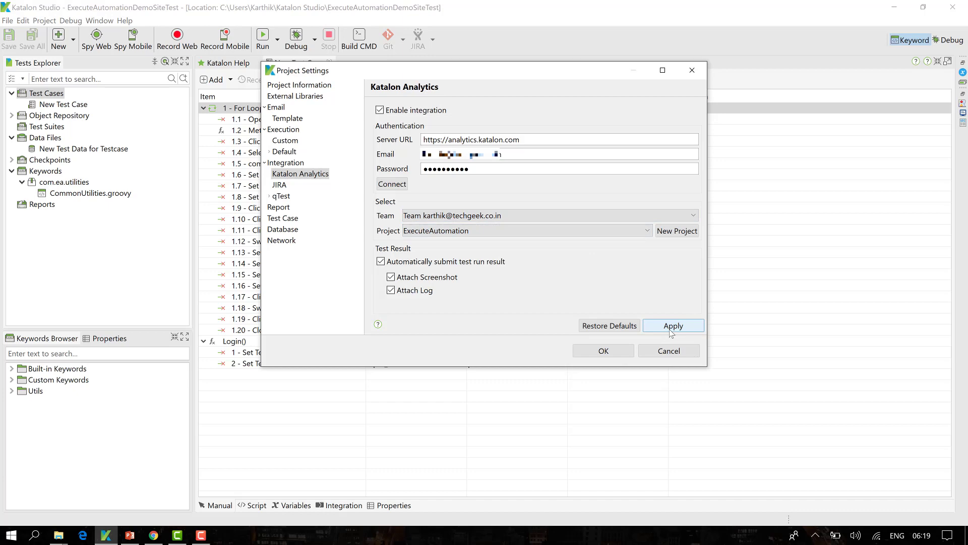
left_click(616, 351)
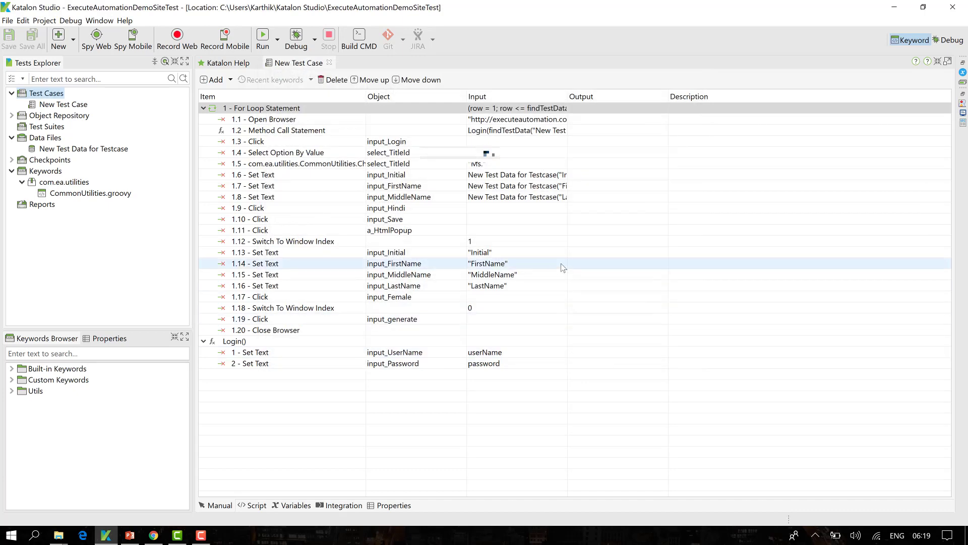
Switch to Chrome, open the ExecuteAutomation project dashboard and look over its status chart, duration chart and executions table
left_click(153, 534)
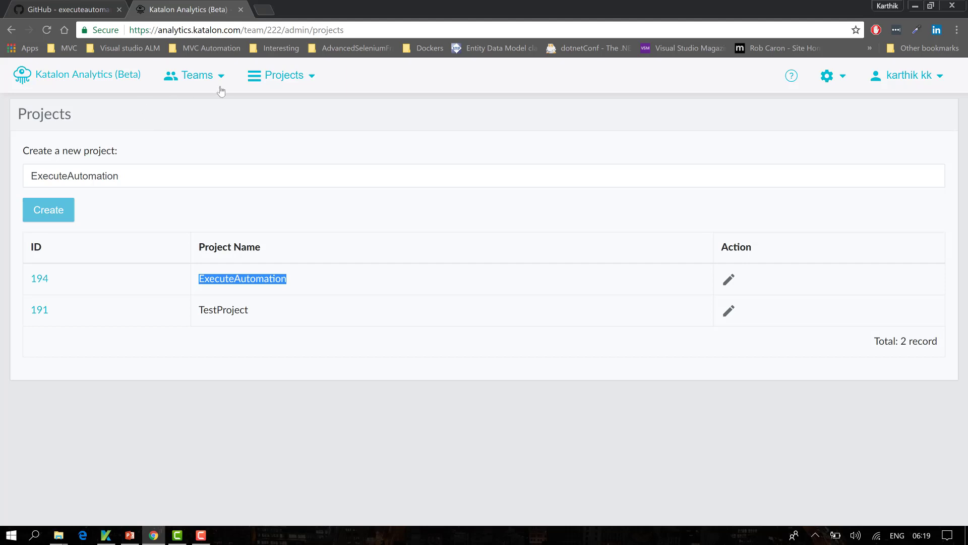
left_click(280, 76)
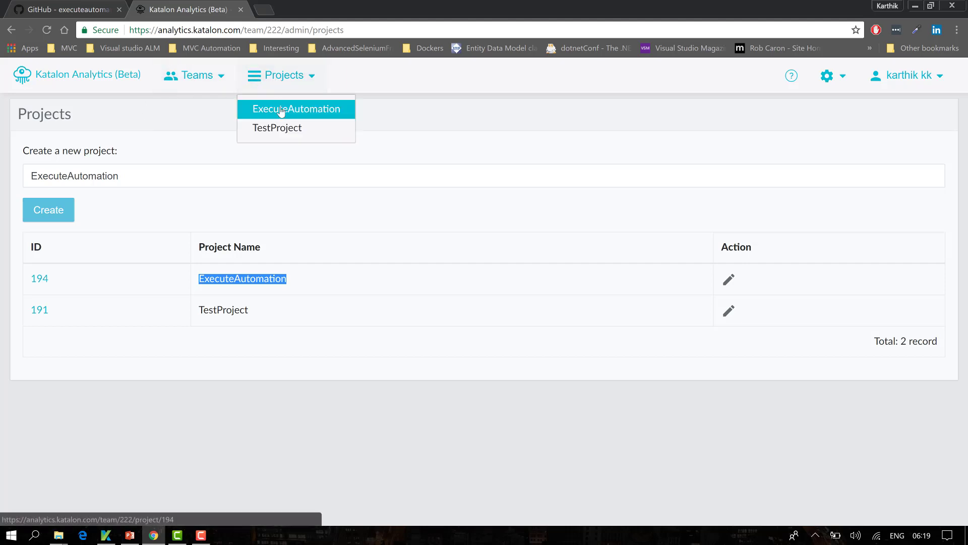
left_click(288, 109)
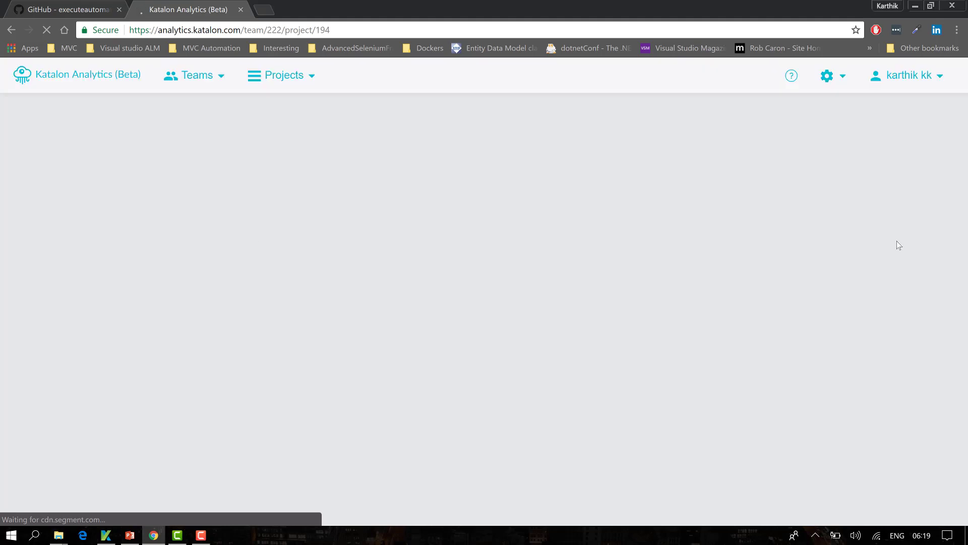
scroll(711, 411, "down", 1)
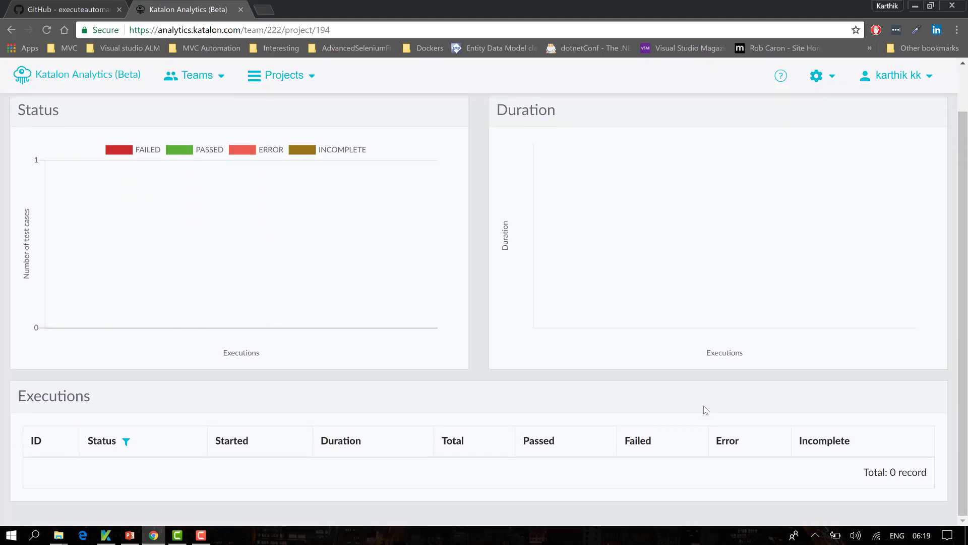
scroll(704, 406, "up", 1)
scroll(704, 403, "down", 1)
scroll(703, 401, "up", 1)
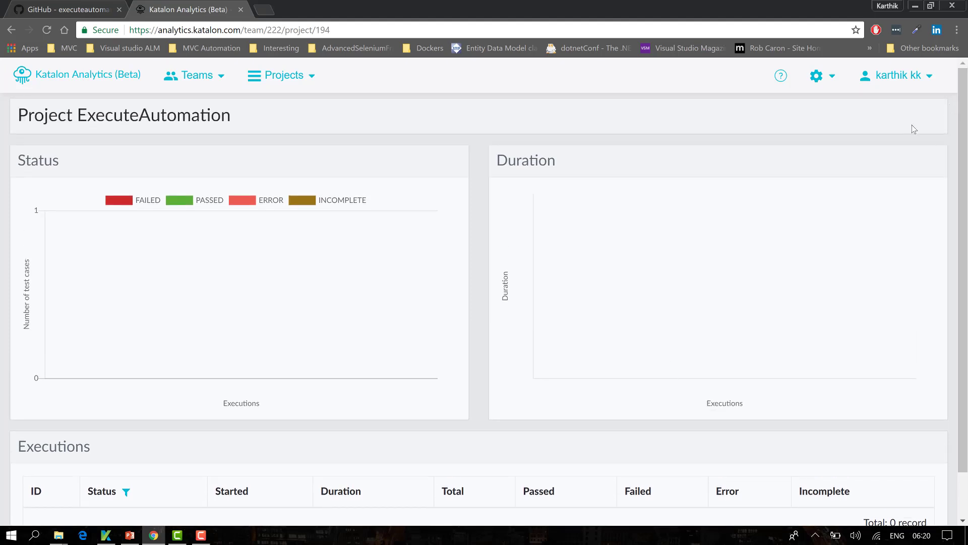
Return to Katalon Studio and review the Katalon Analytics integration page in the project settings
left_click(106, 535)
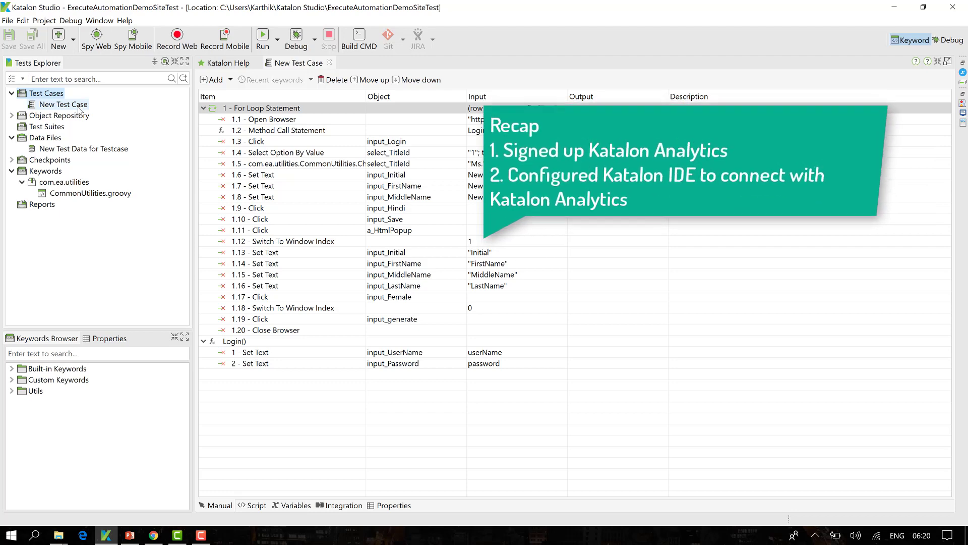
left_click(53, 22)
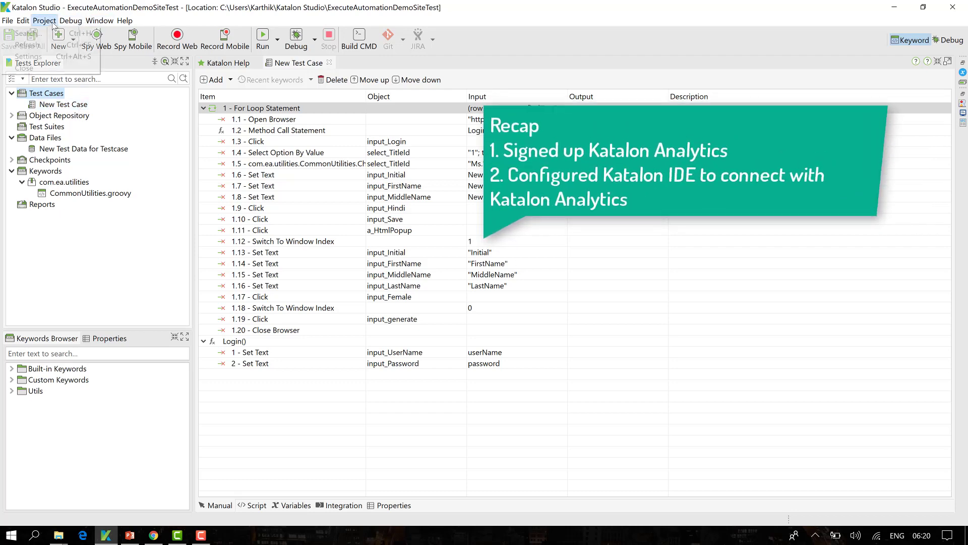
left_click(30, 56)
left_click(304, 175)
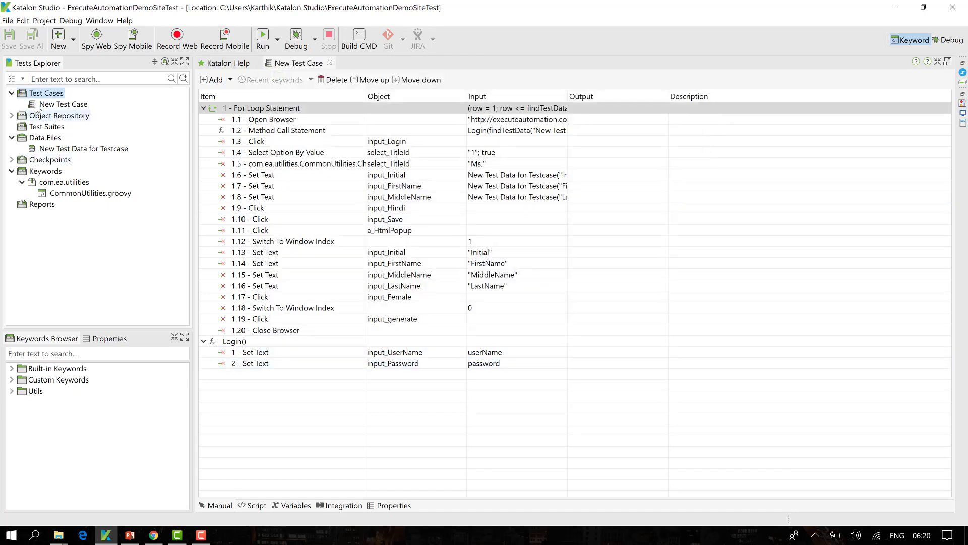
Open New Test Case from the Test Cases folder and run it in Firefox
double_click(62, 105)
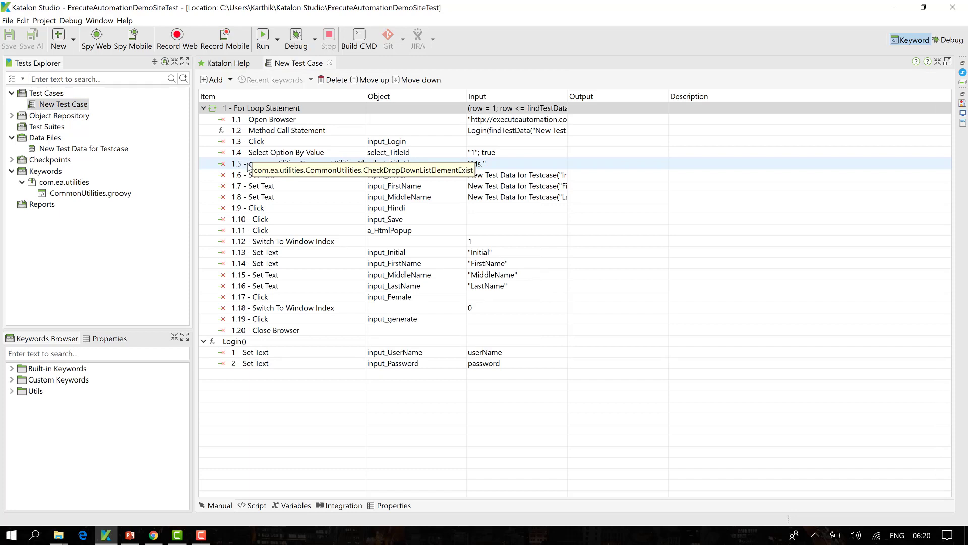
left_click(263, 38)
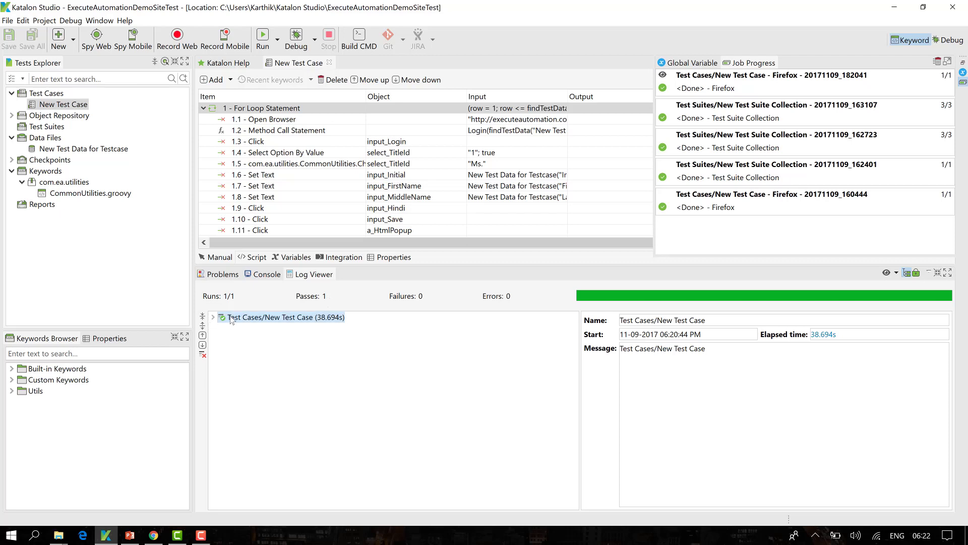
Examine the execution log of New Test Case, including the For statement, the openBrowser entries and the first setText entry
left_click(213, 317)
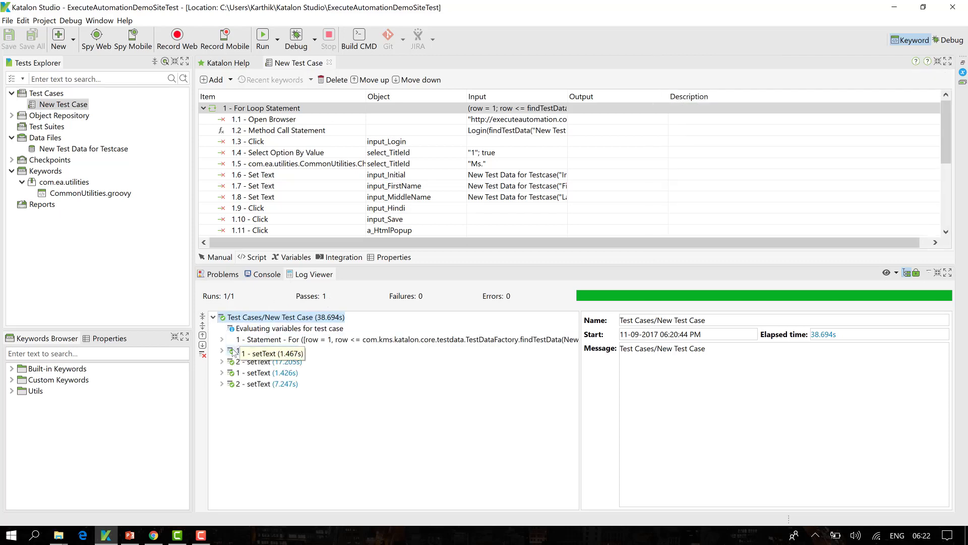
left_click(222, 340)
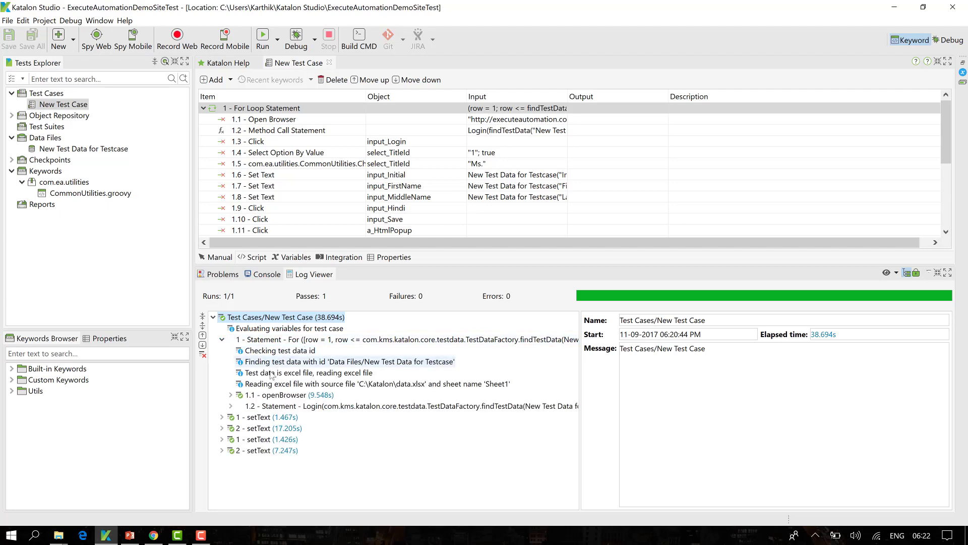
left_click(231, 396)
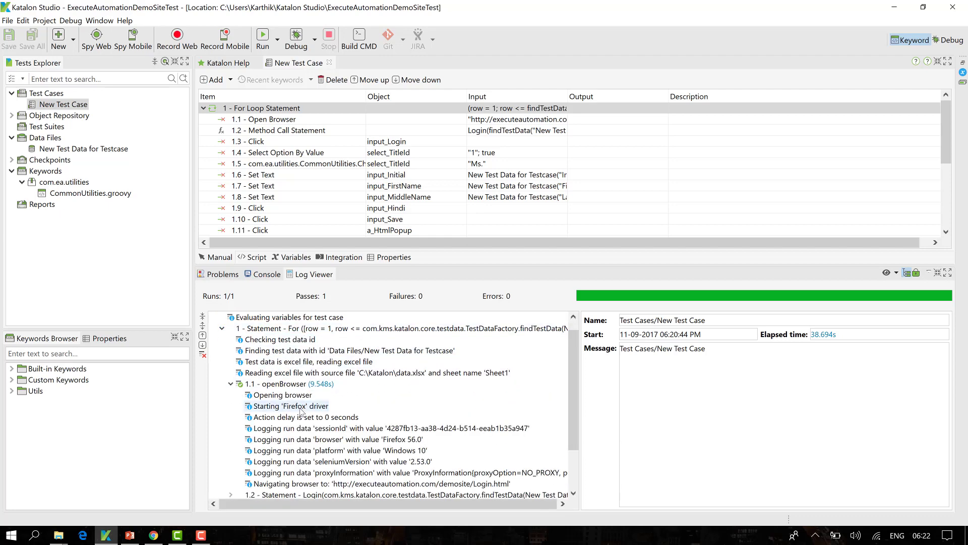
key("Up")
key("Up")
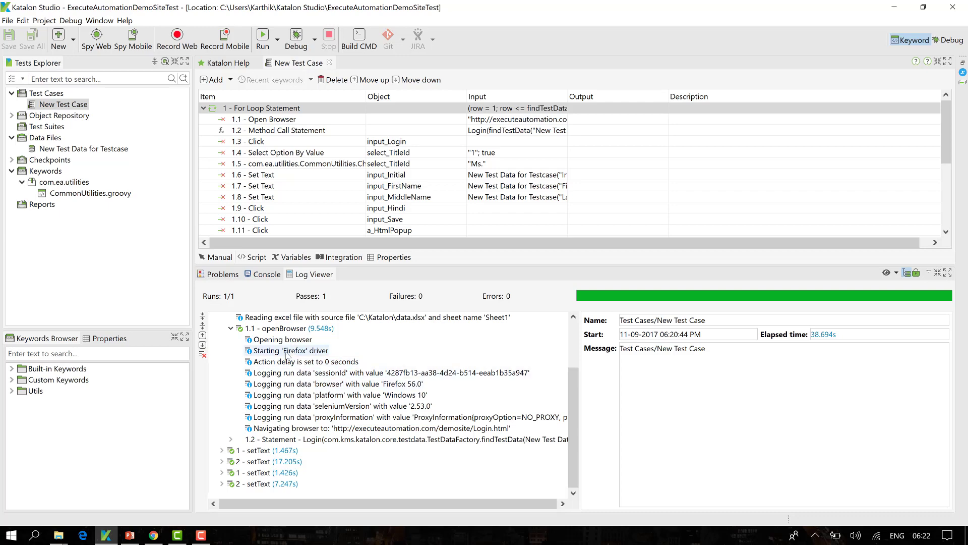
key("Down")
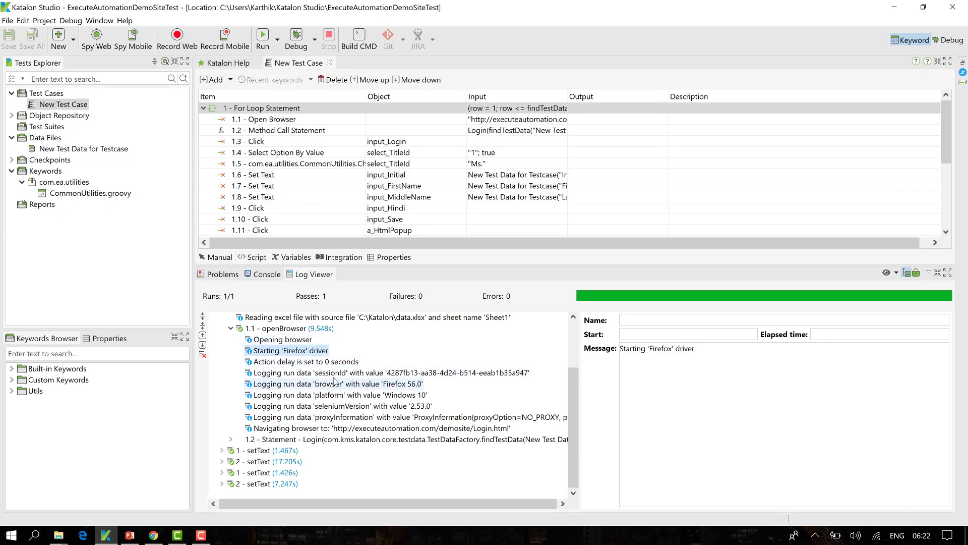
left_click(222, 450)
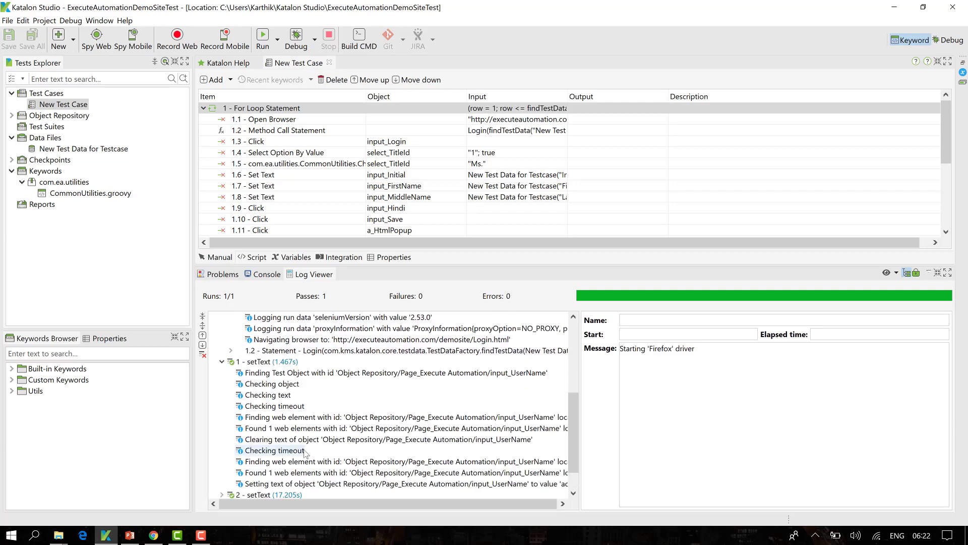
left_click(309, 374)
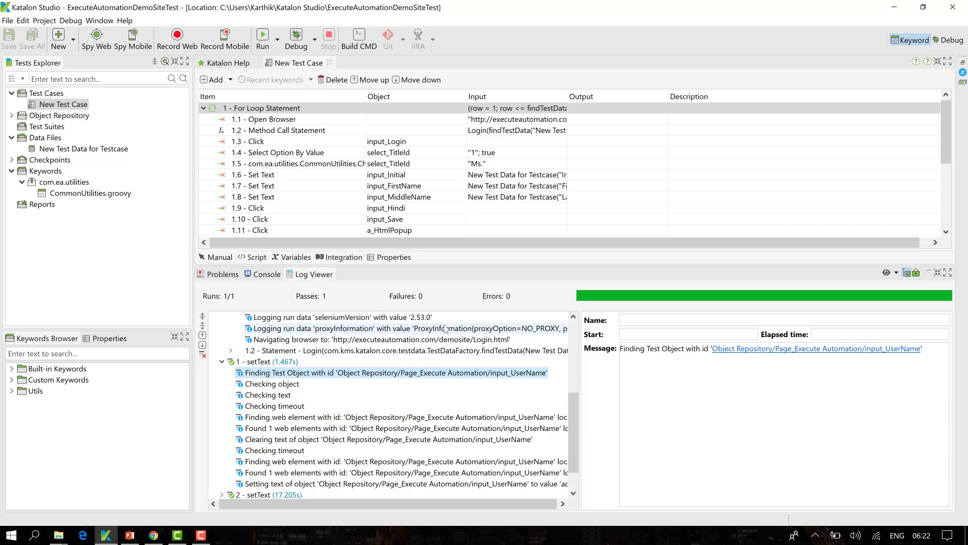
left_click(222, 361)
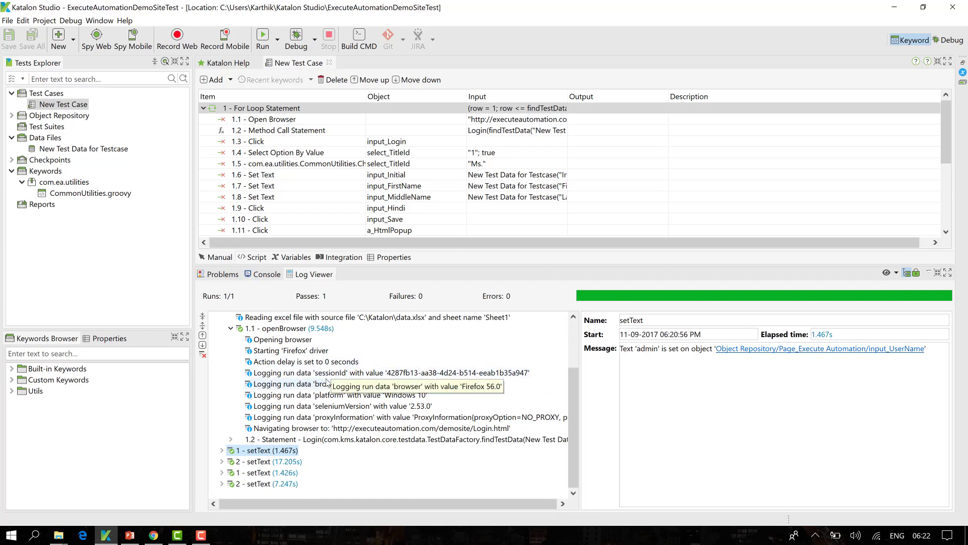
Check the Reports folder for a report of the New Test Case run
left_click(52, 209)
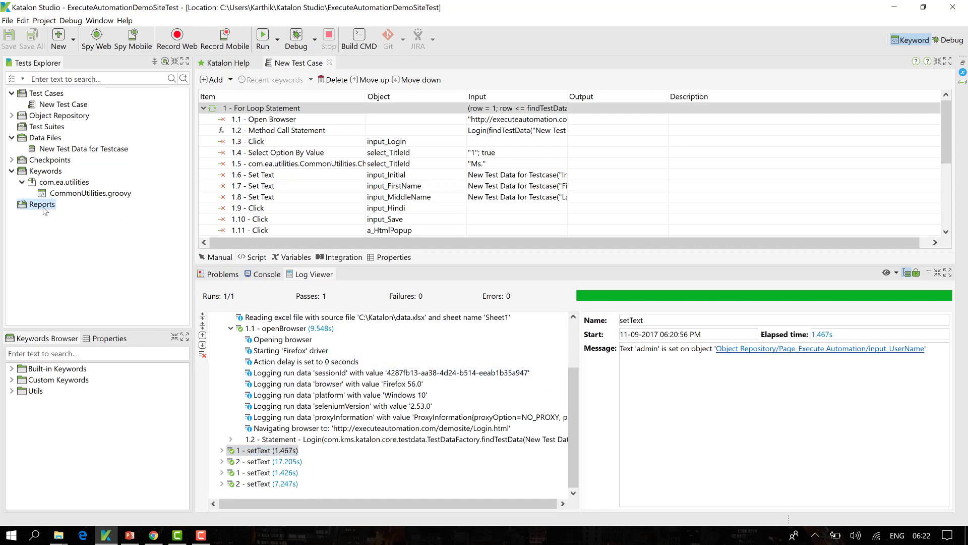
left_click(66, 107)
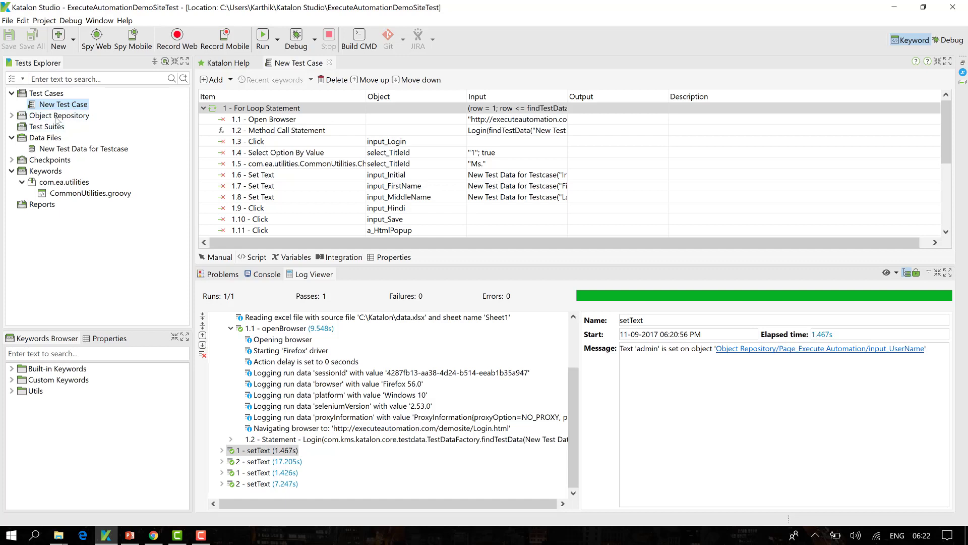
left_click(44, 206)
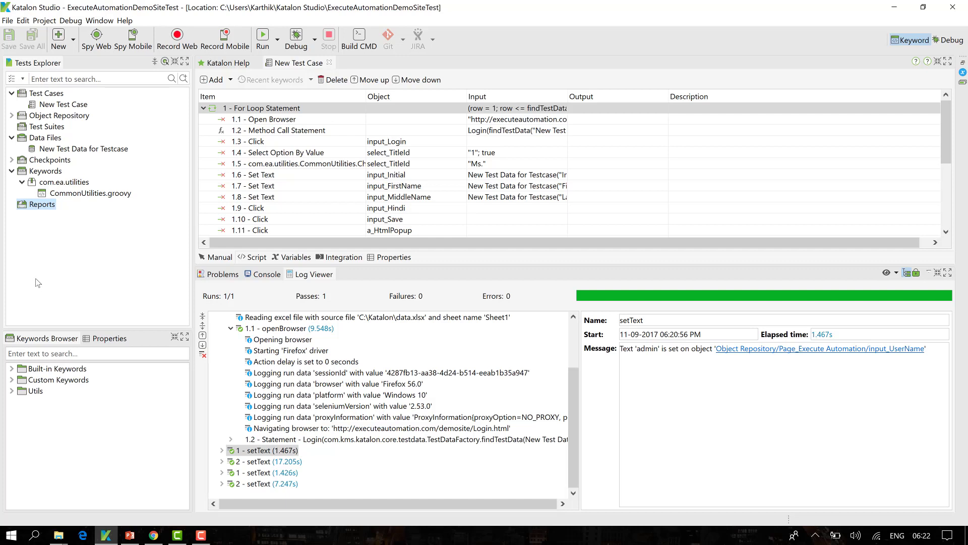
Create a new test suite named EATest1 in the Test Suites folder
left_click(59, 127)
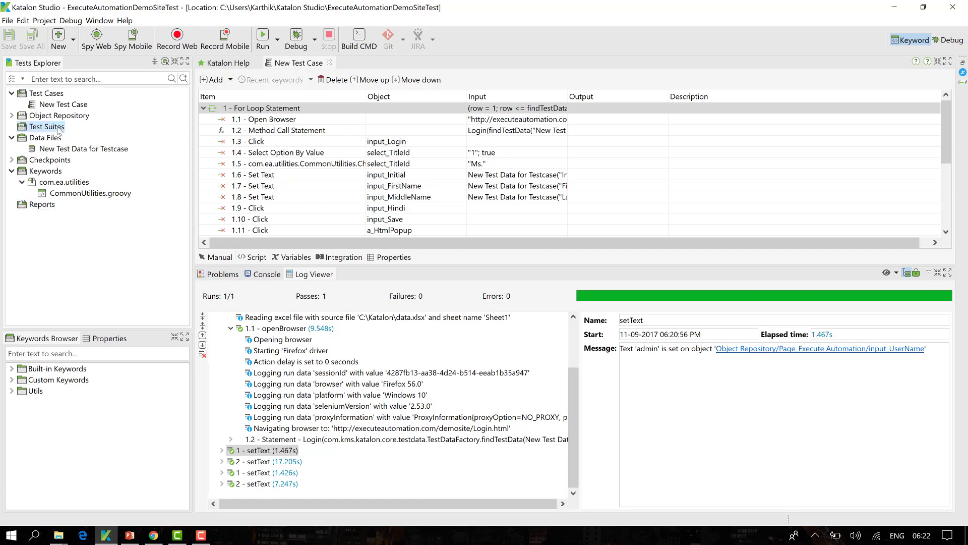
right_click(59, 130)
mouse_move(61, 132)
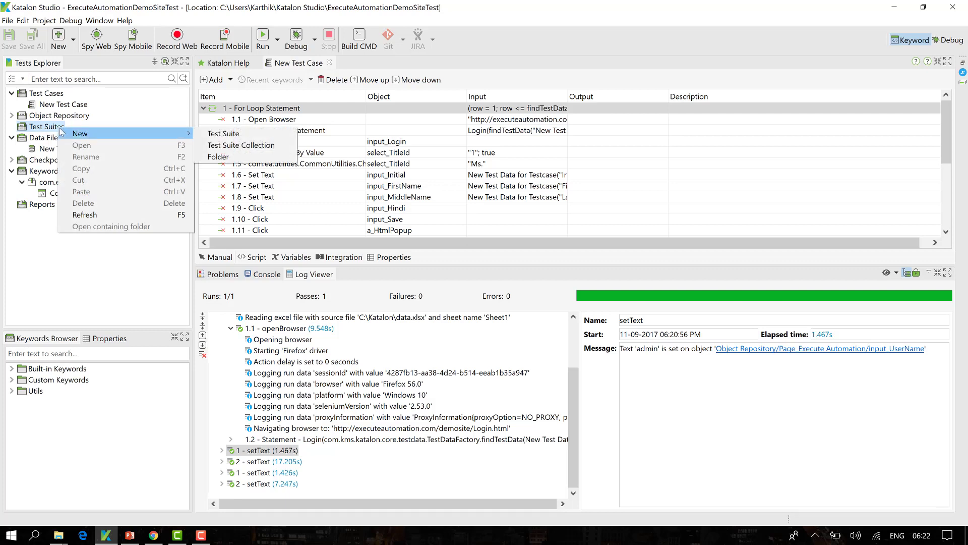
left_click(223, 133)
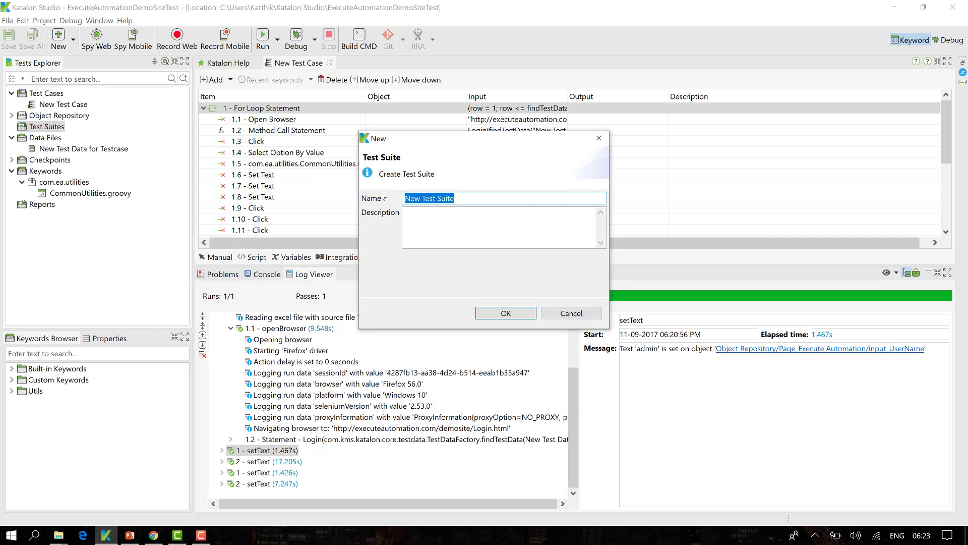
type("EATest1")
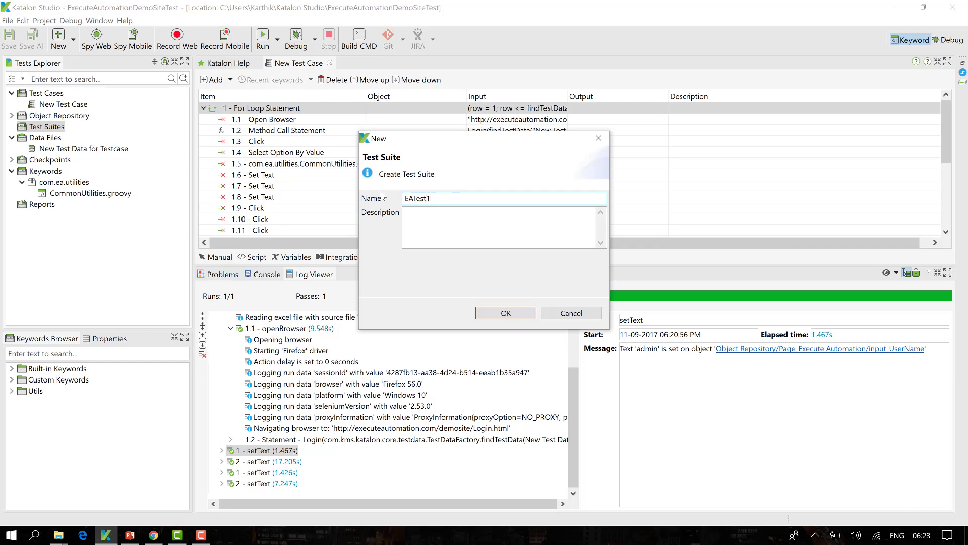
left_click(502, 313)
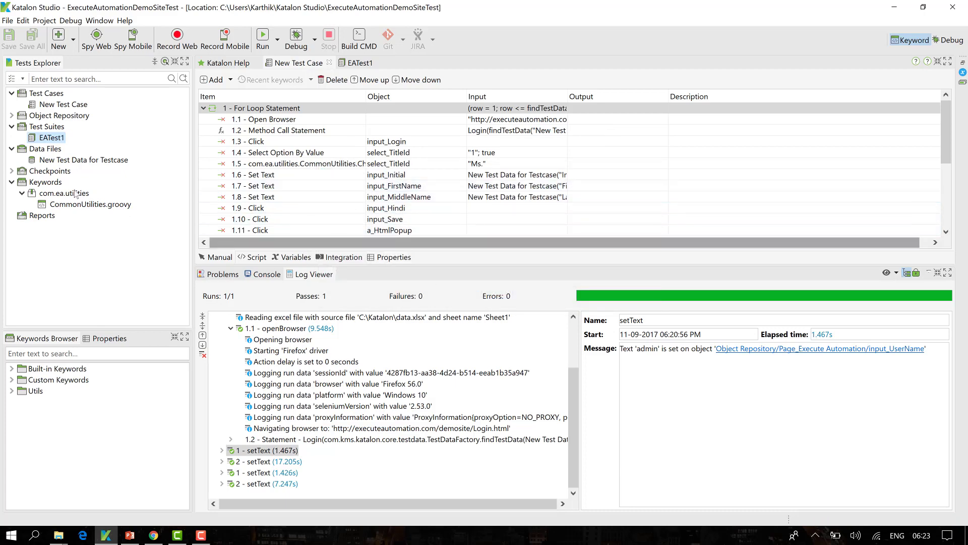
Add New Test Case to the EATest1 test suite and show the suite's execution information
double_click(52, 137)
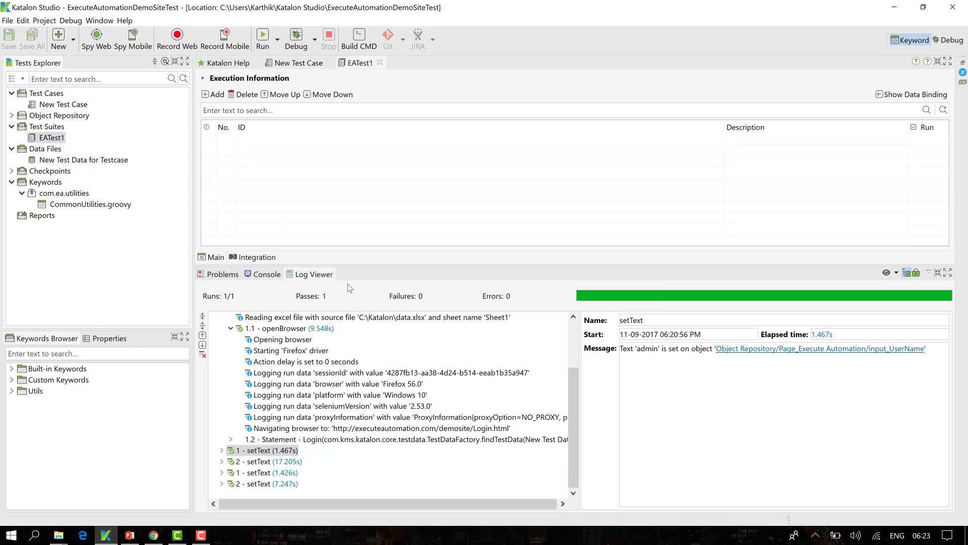
left_click_drag(334, 265, 334, 320)
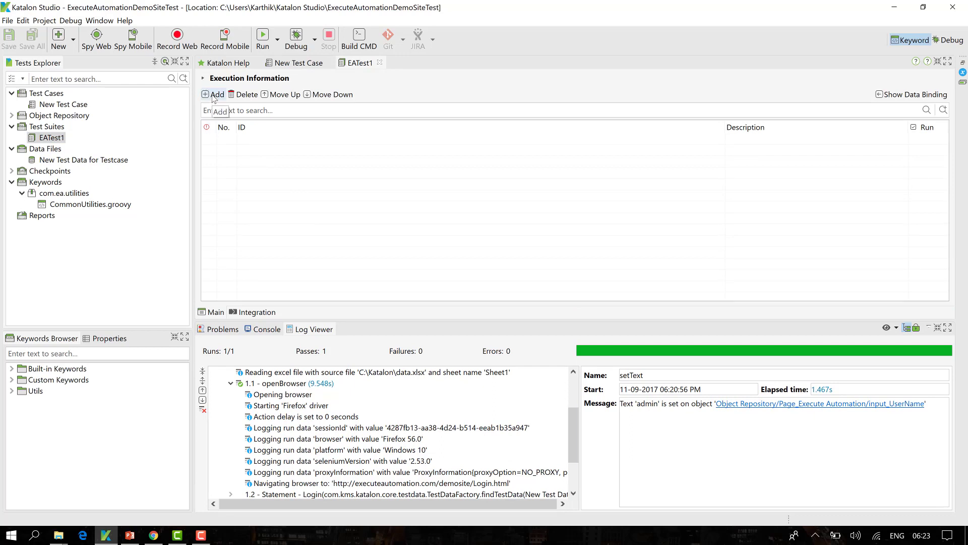
left_click(213, 96)
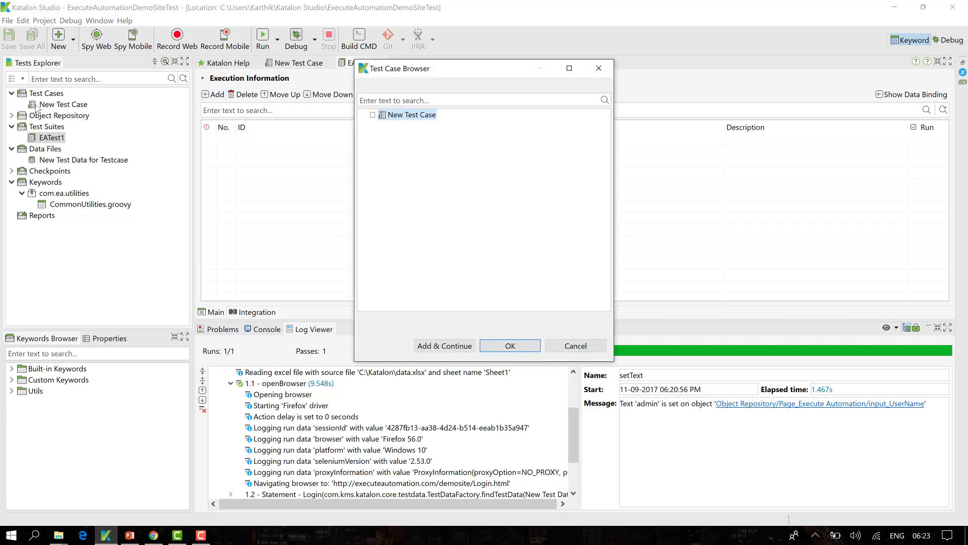
left_click(373, 115)
left_click(510, 346)
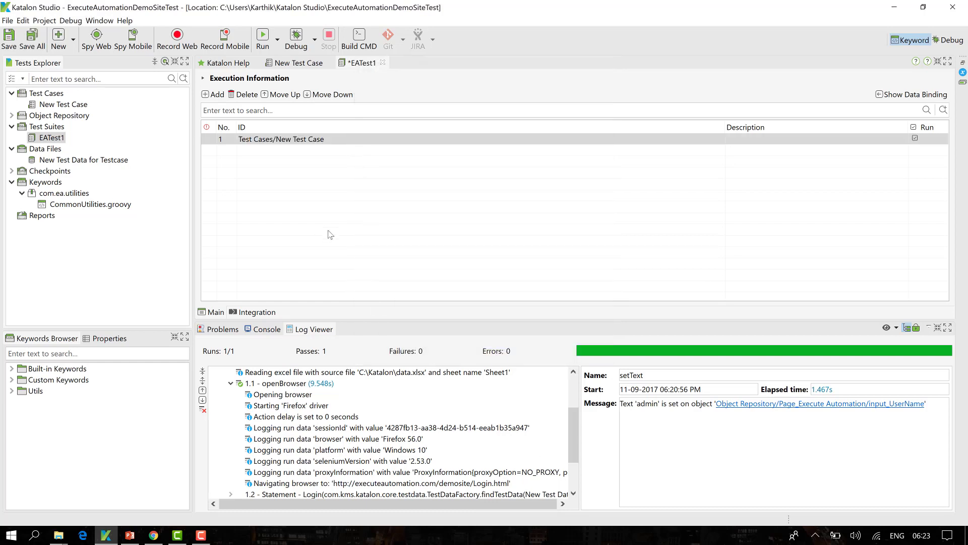
left_click(203, 78)
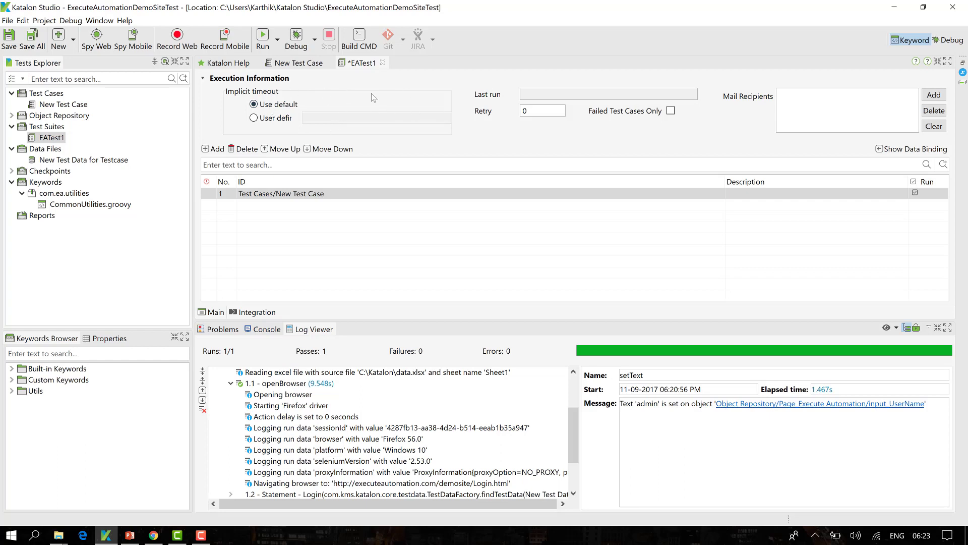
left_click(831, 104)
left_click(559, 95)
key("Tab")
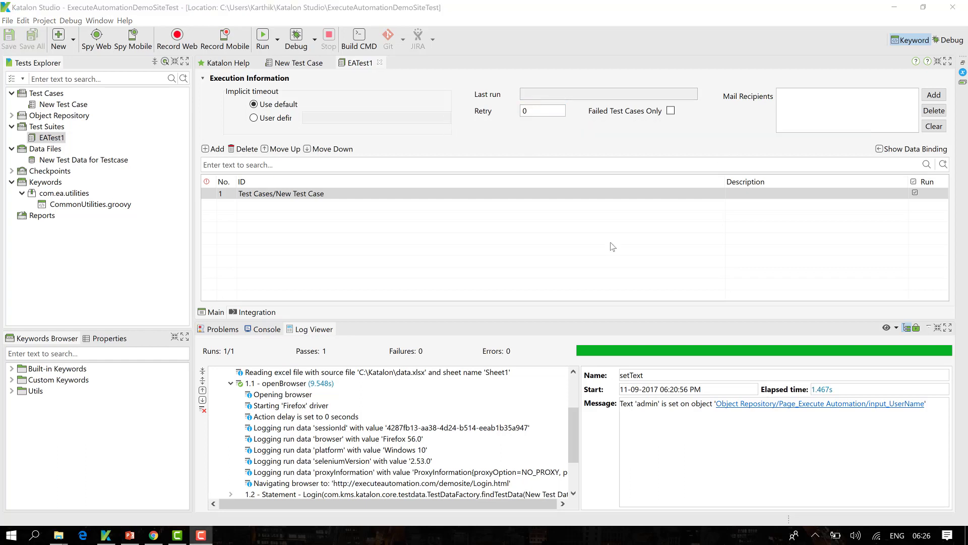
Create a new test suite collection named ParallelTestCollection in the Test Suites folder
right_click(59, 129)
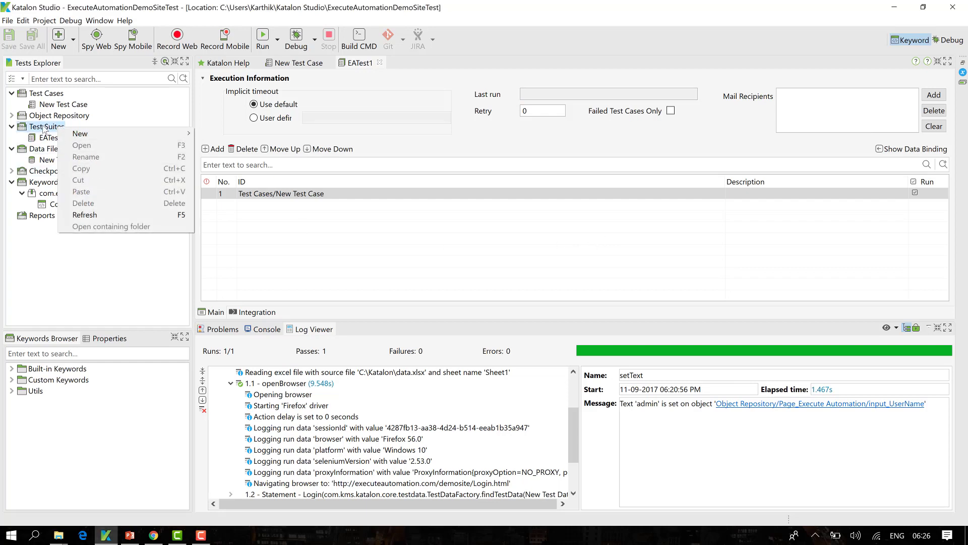
mouse_move(81, 133)
left_click(232, 145)
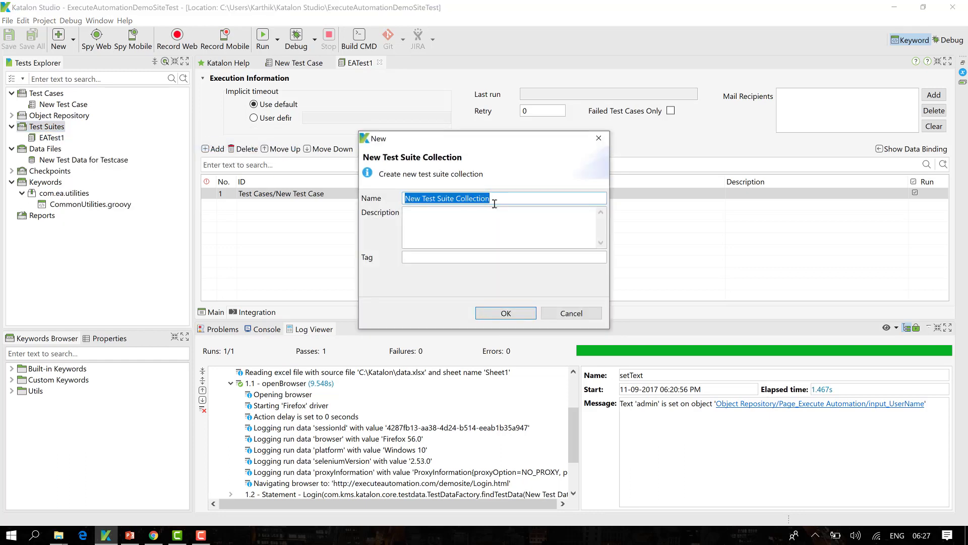
type("Parallel")
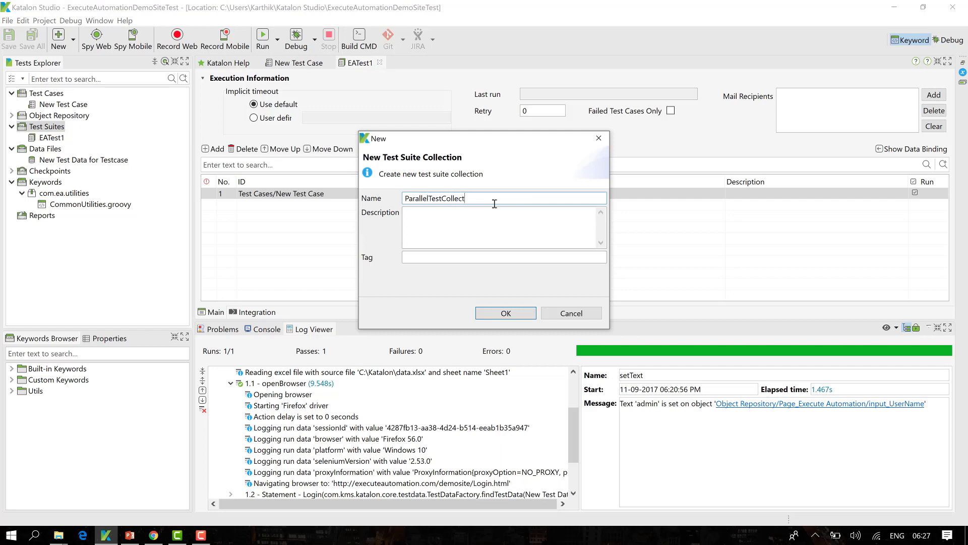
key("Return")
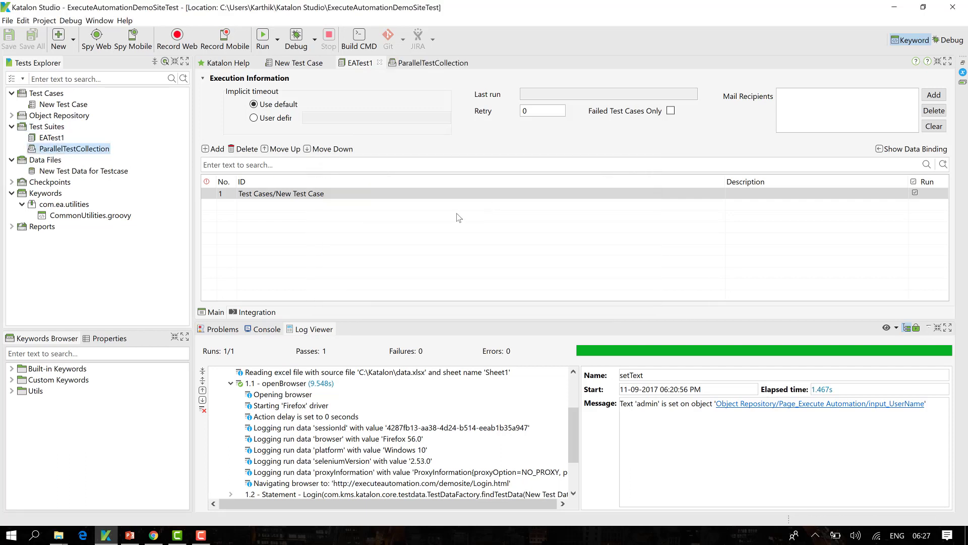
Open ParallelTestCollection and add the EATest1 test suite to it
double_click(99, 149)
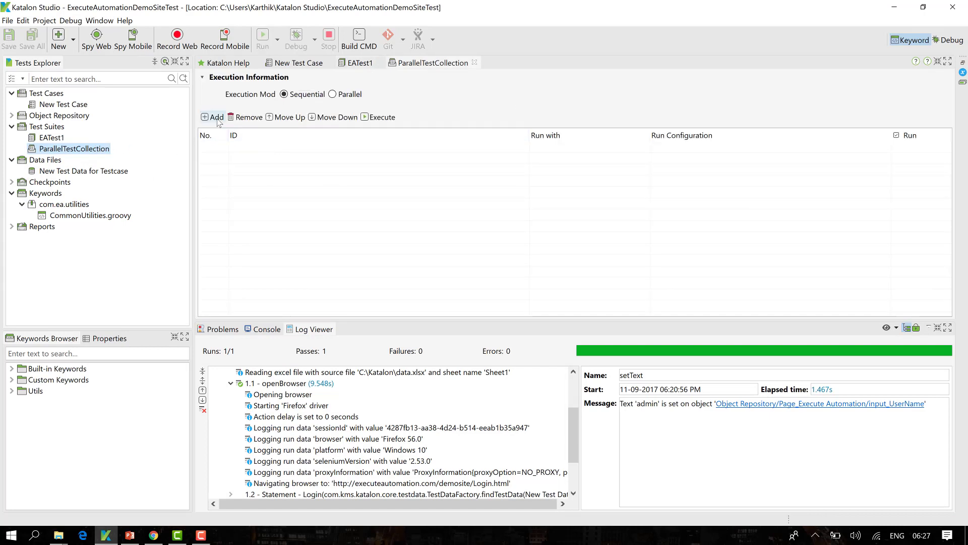
left_click(216, 118)
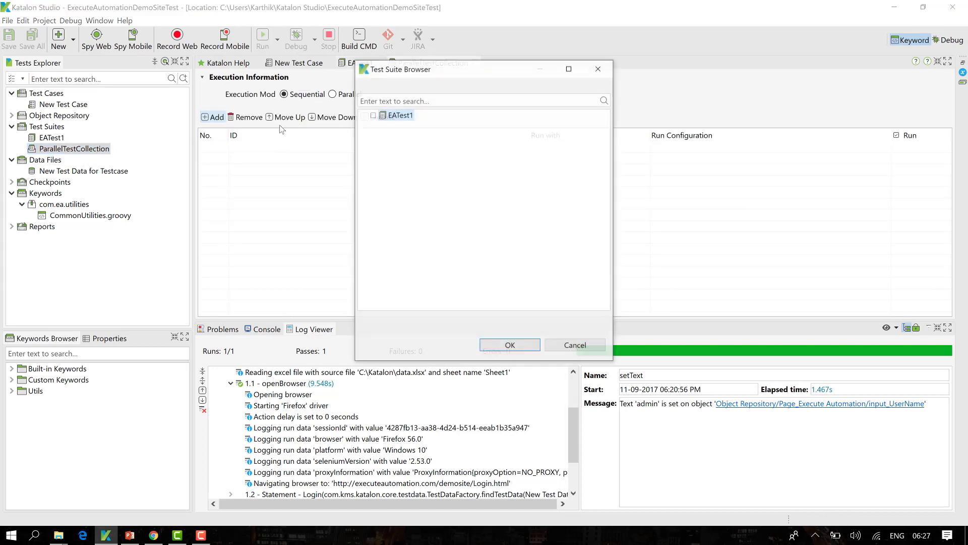
left_click(373, 116)
left_click(511, 346)
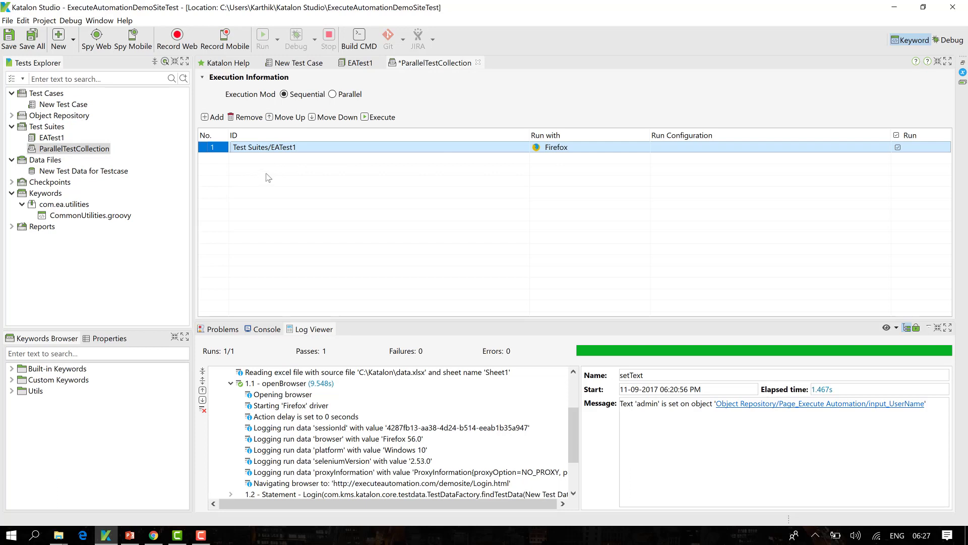
Add EATest1 to the collection a second time and set that entry to run with Chrome
left_click(213, 117)
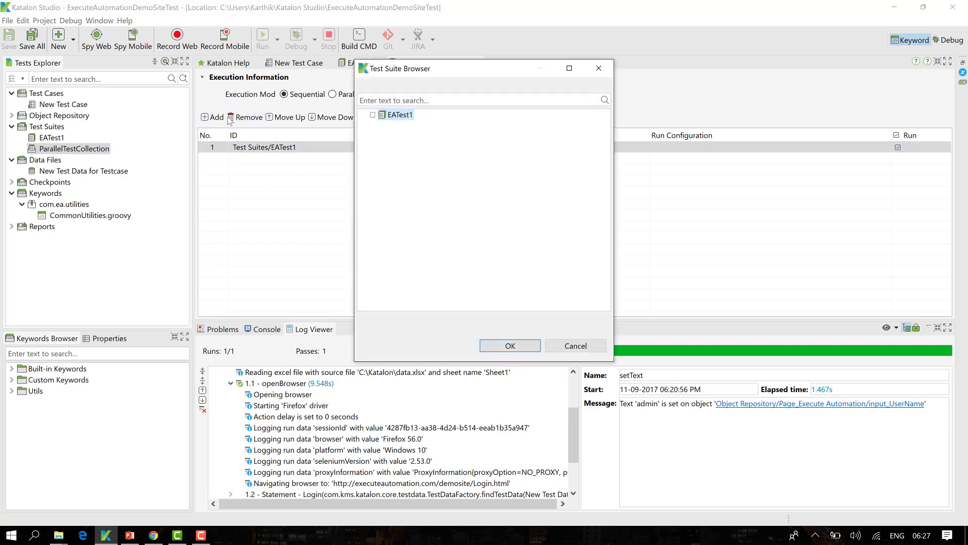
left_click(511, 345)
left_click(640, 158)
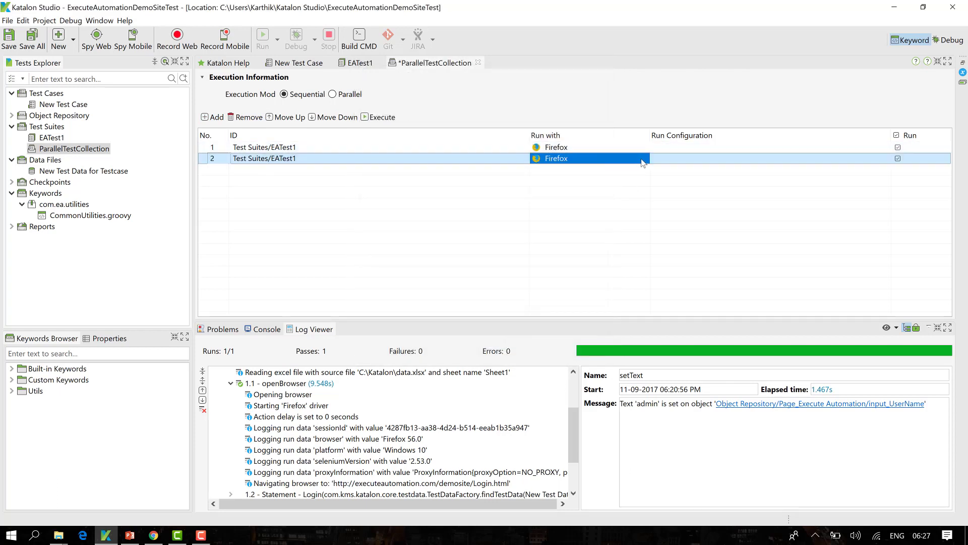
left_click(432, 168)
left_click(477, 309)
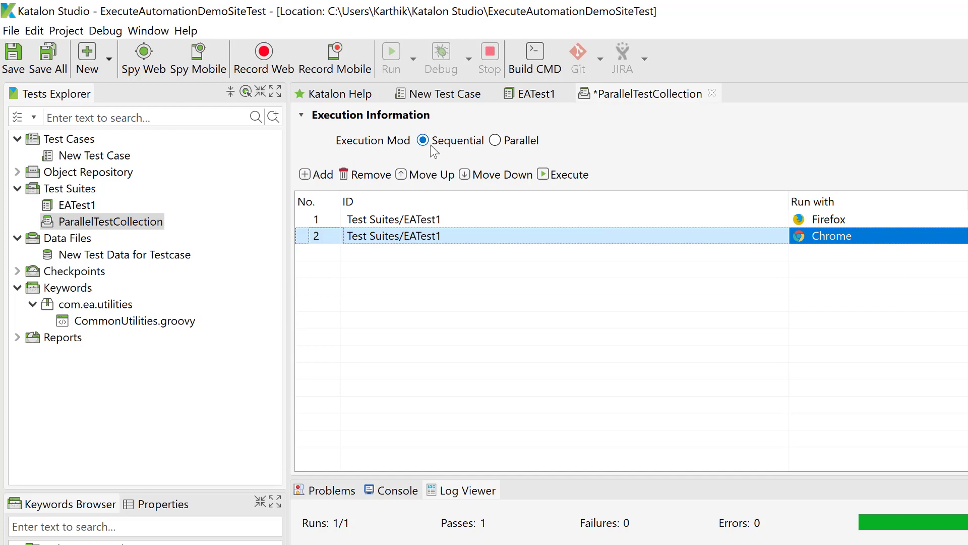
Set the execution mode of ParallelTestCollection to Parallel
left_click(495, 142)
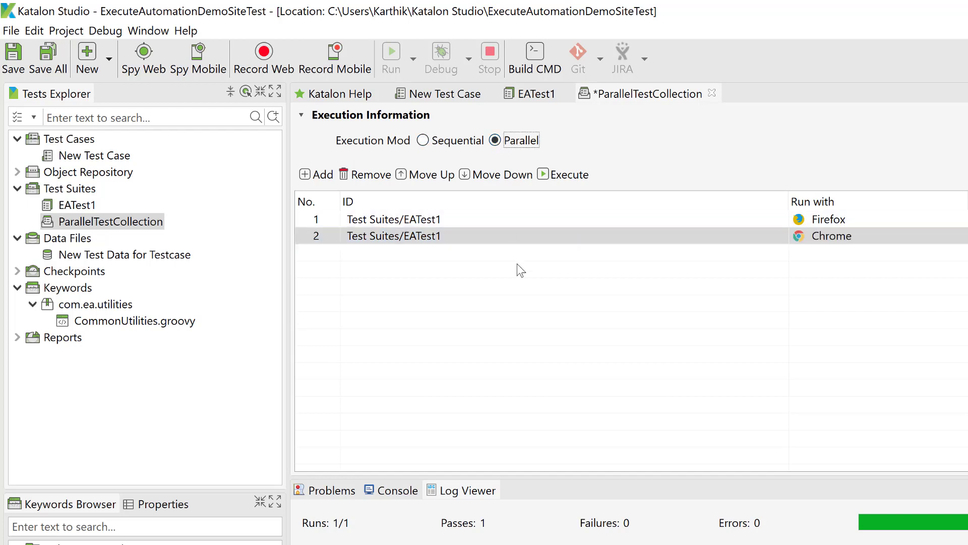
left_click(421, 236)
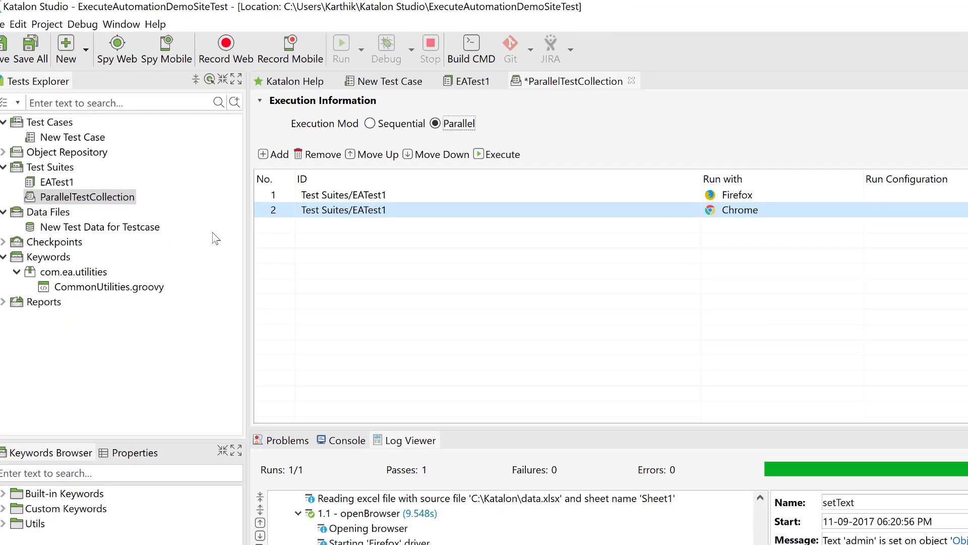
left_click(165, 224)
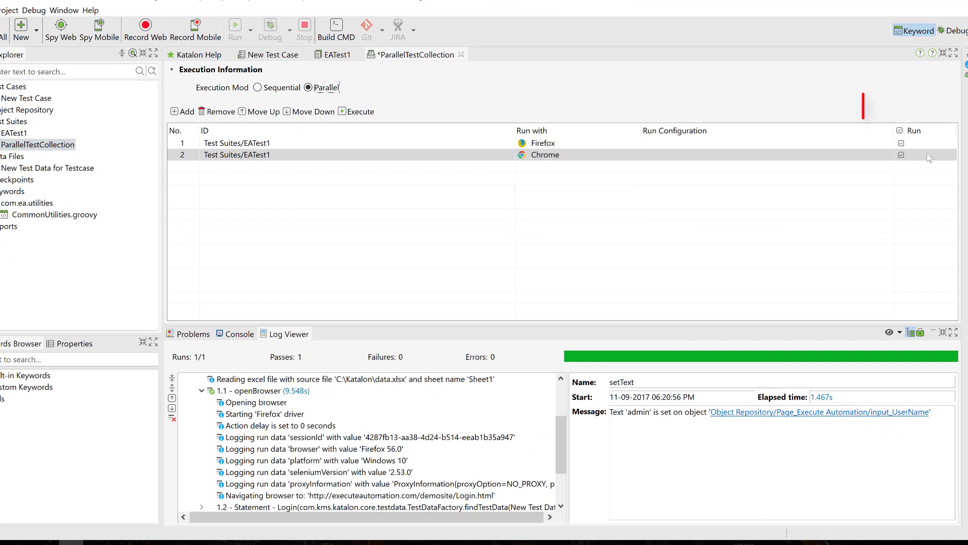
left_click(902, 158)
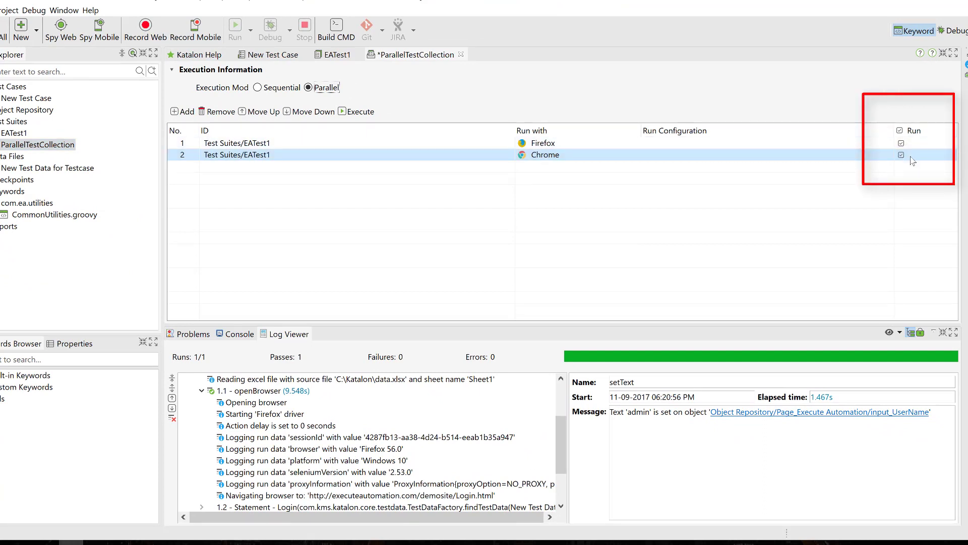
Add EATest1 to the collection a third time, running with IE, and save the collection
left_click(183, 112)
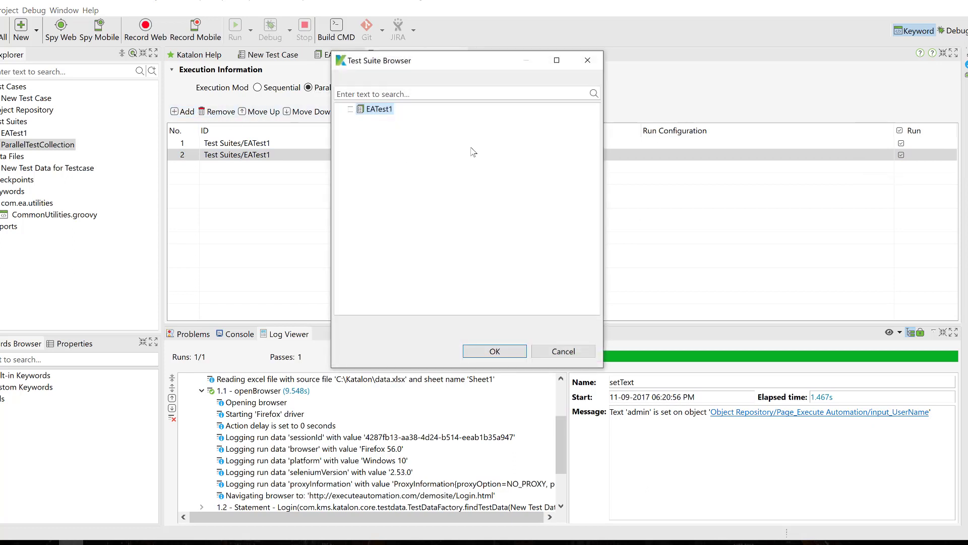
left_click(484, 354)
left_click(569, 166)
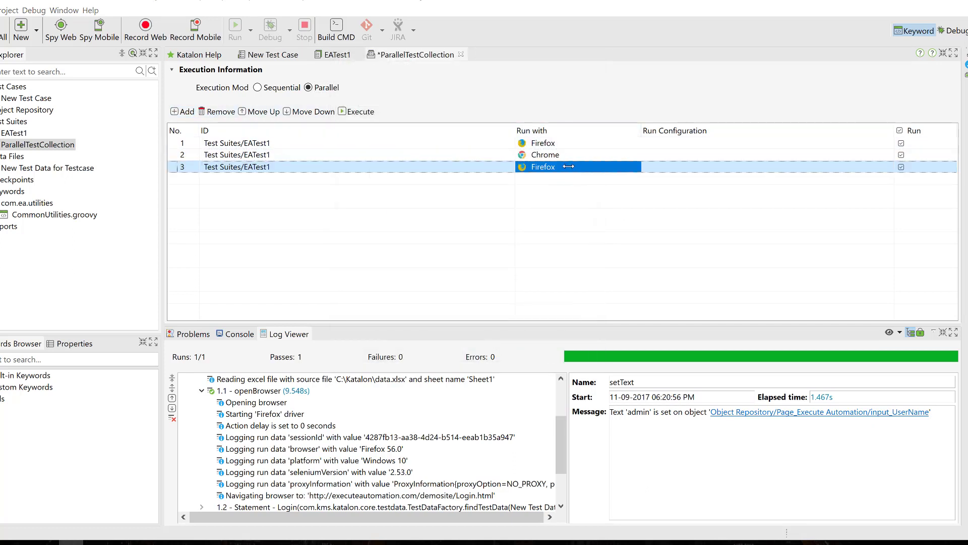
left_click(444, 178)
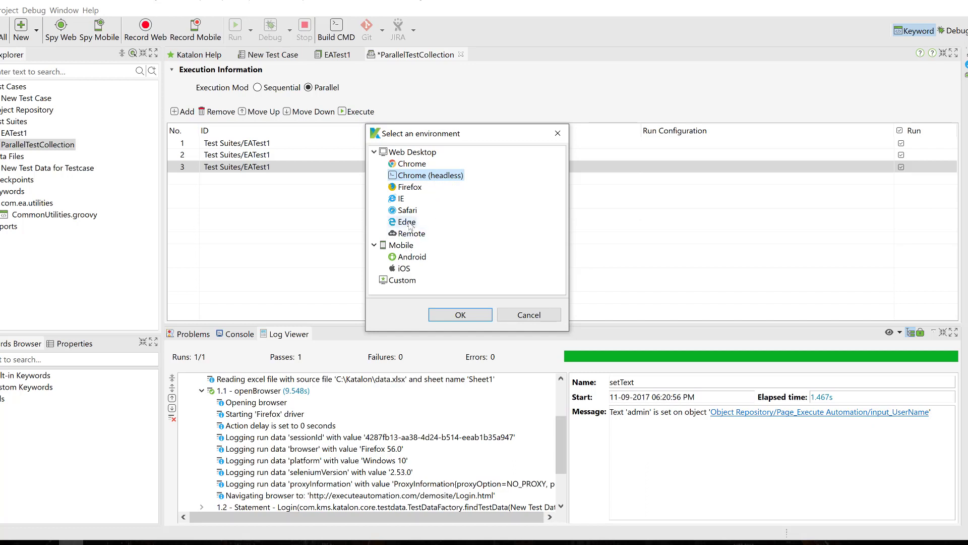
left_click(402, 200)
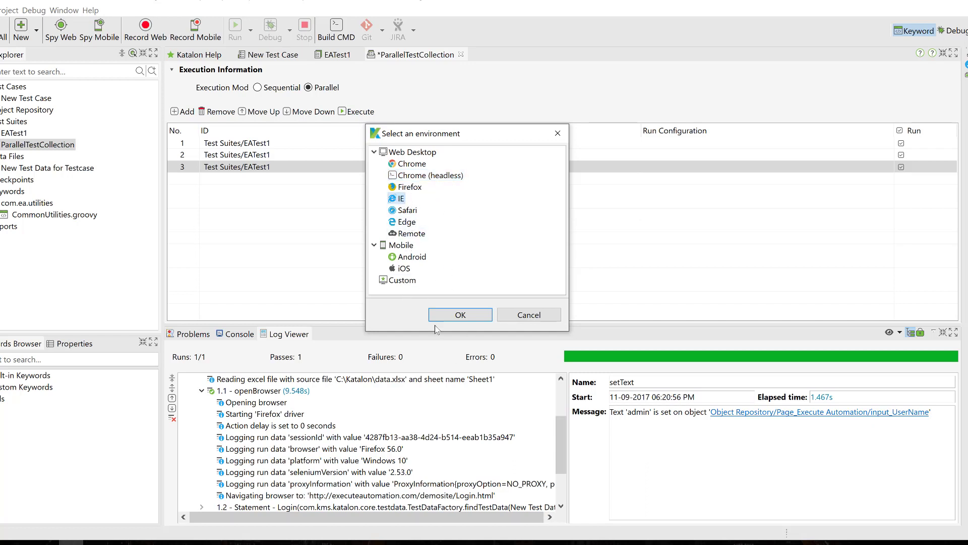
left_click(446, 317)
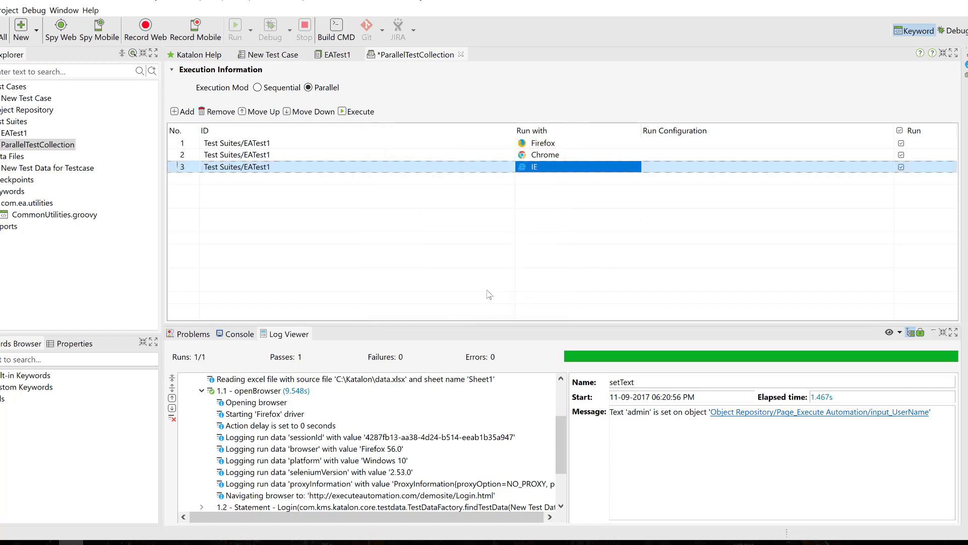
key("ctrl+s")
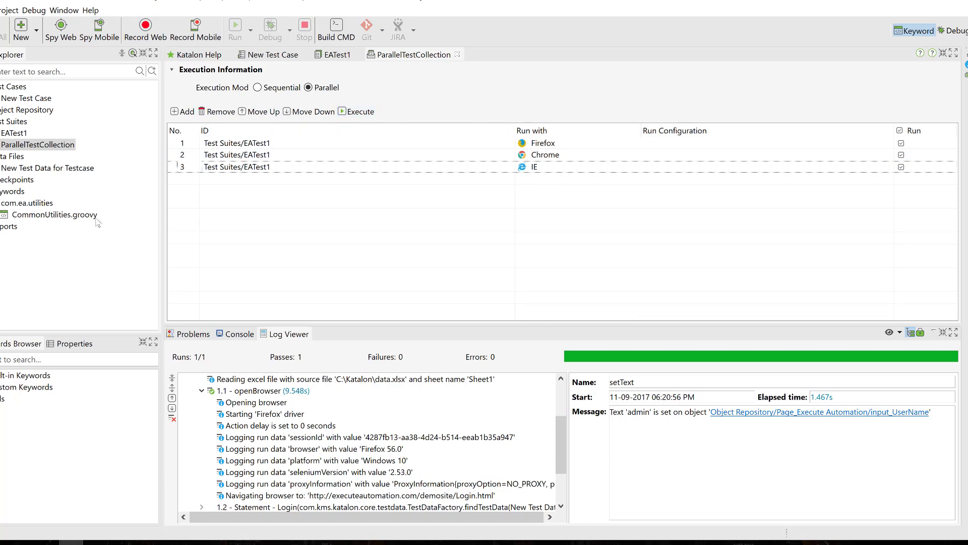
Execute ParallelTestCollection in all of its configured browsers
left_click(1, 227)
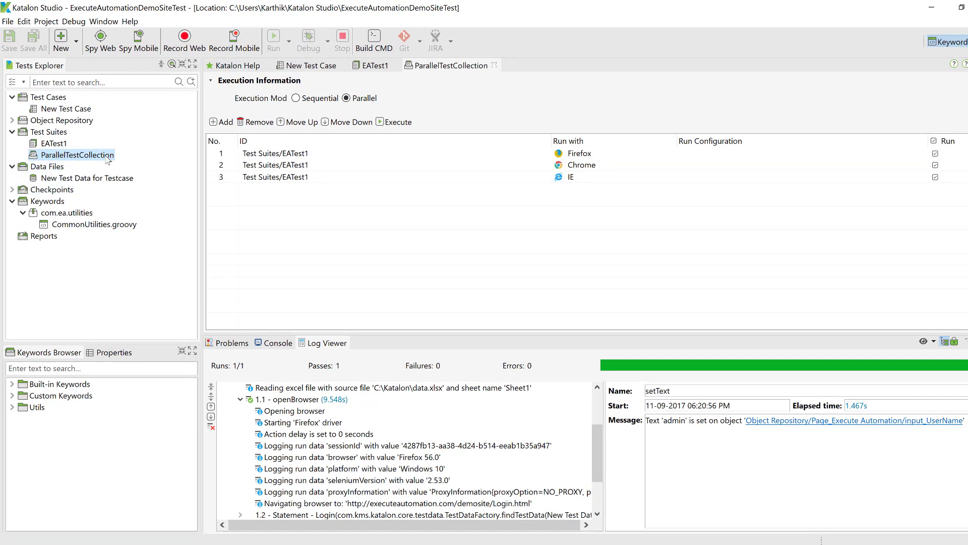
left_click(397, 122)
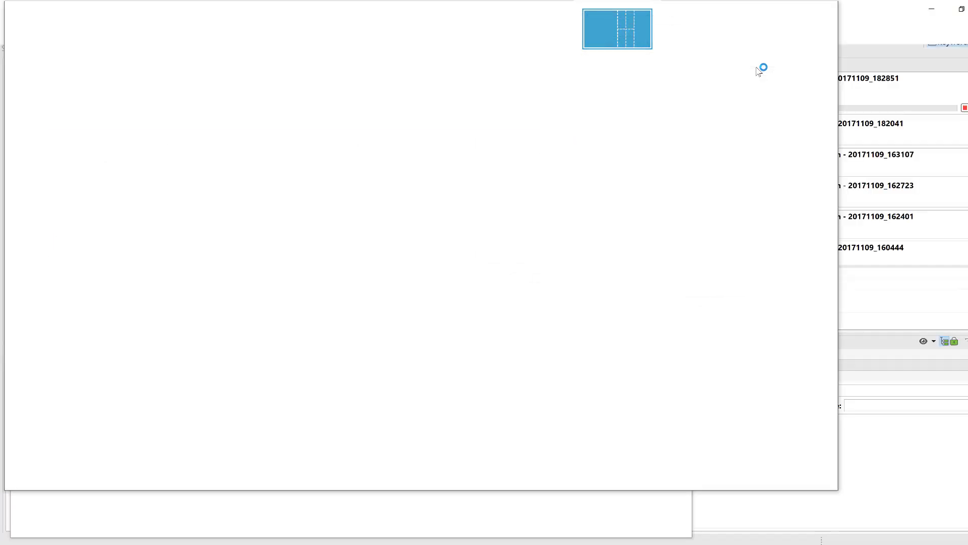
left_click_drag(364, 15, 494, 114)
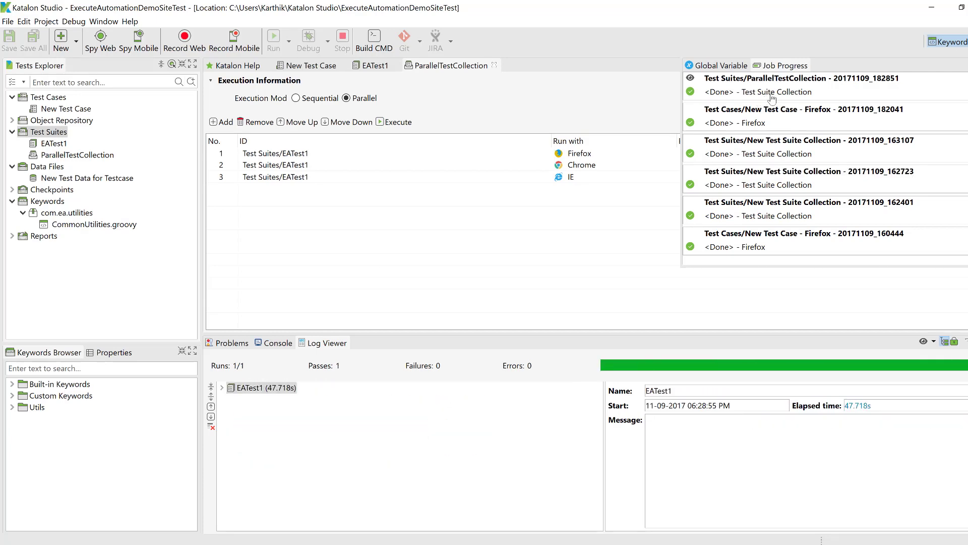
Examine the EATest1 execution log down to its New Test Case entries, and the EATest1 and ParallelTestCollection reports in the Reports folder
left_click(222, 388)
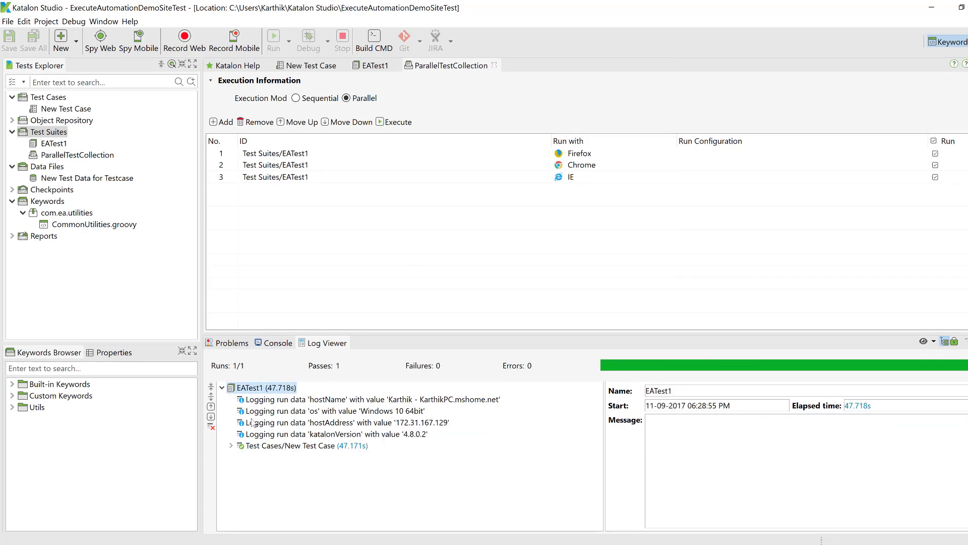
left_click(232, 445)
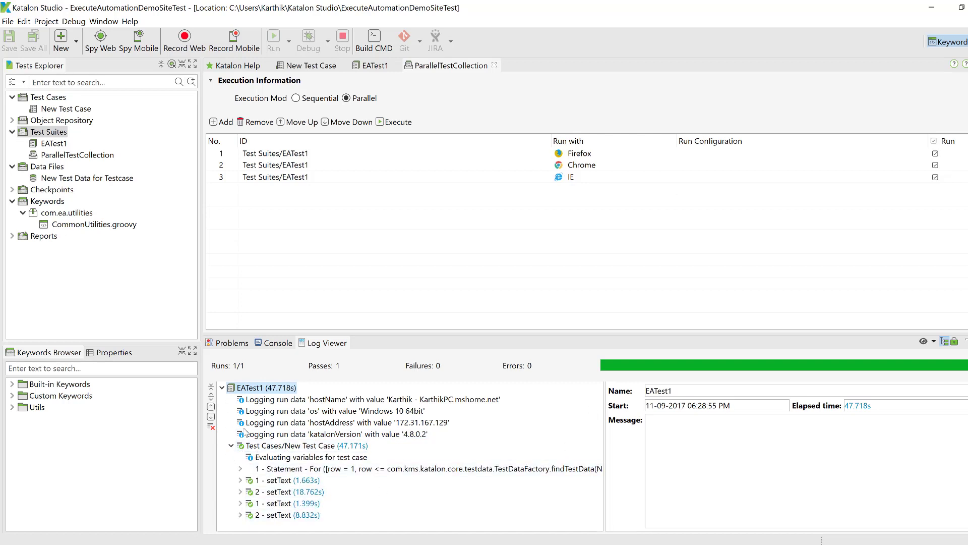
left_click(12, 236)
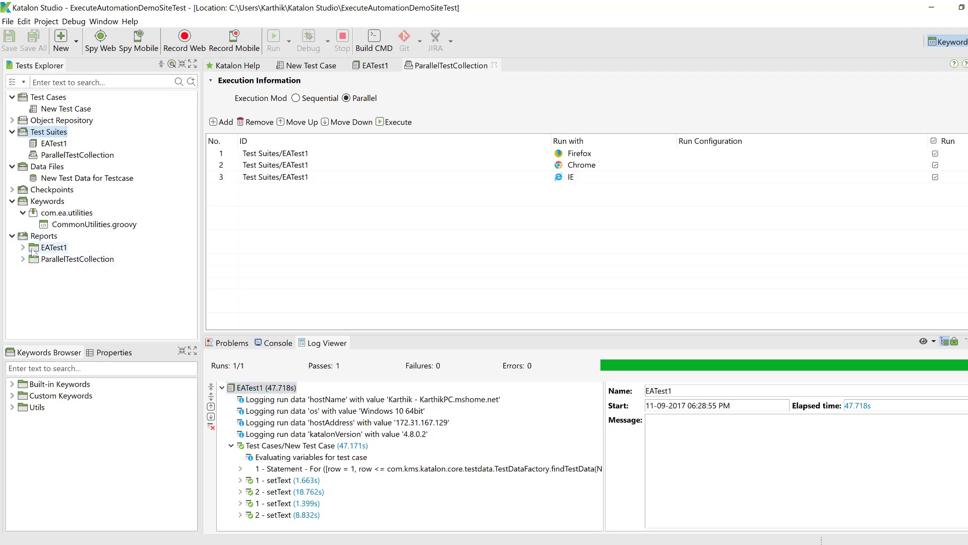
left_click(52, 238)
double_click(52, 247)
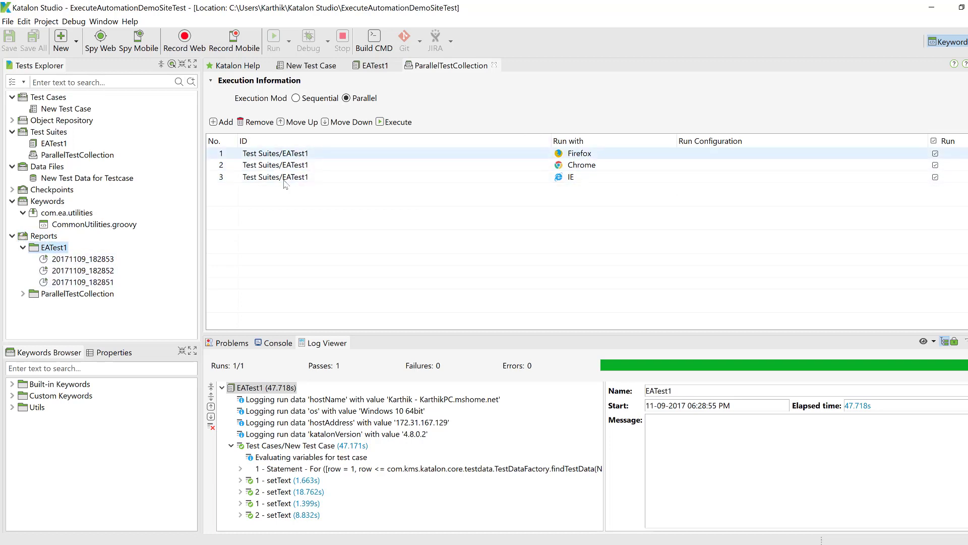
left_click(23, 294)
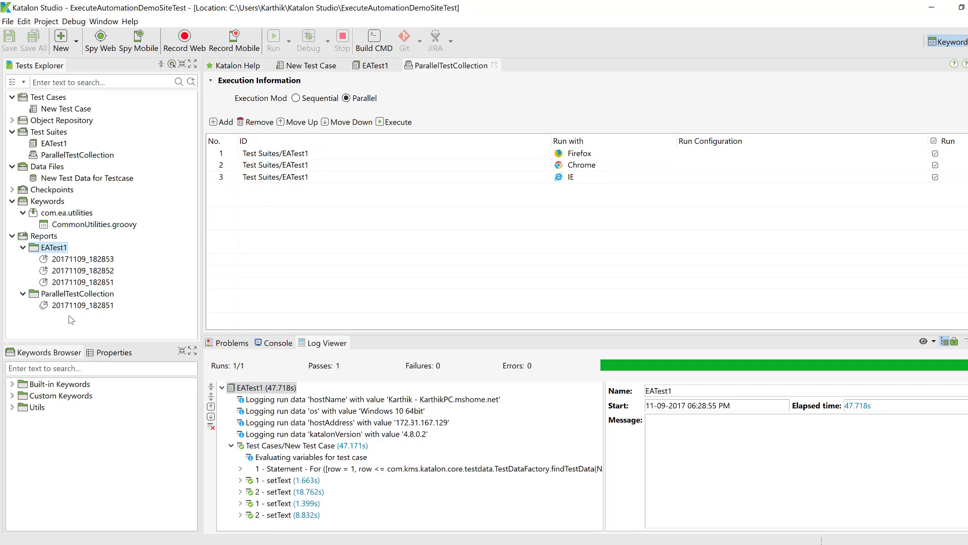
left_click(94, 306)
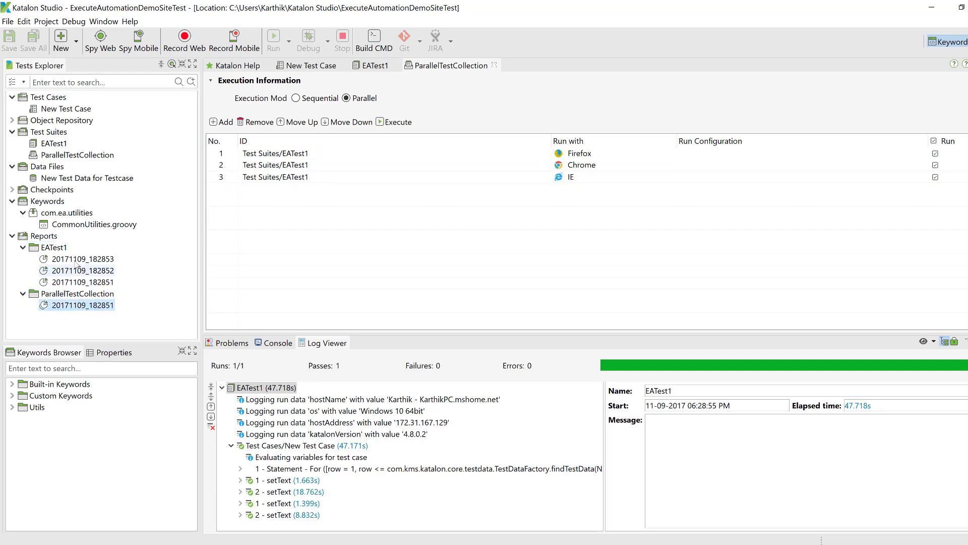
Open the ParallelTestCollection report 20171109_182851, widen its Failed Tests / Total column and show the details of the Firefox run
double_click(82, 305)
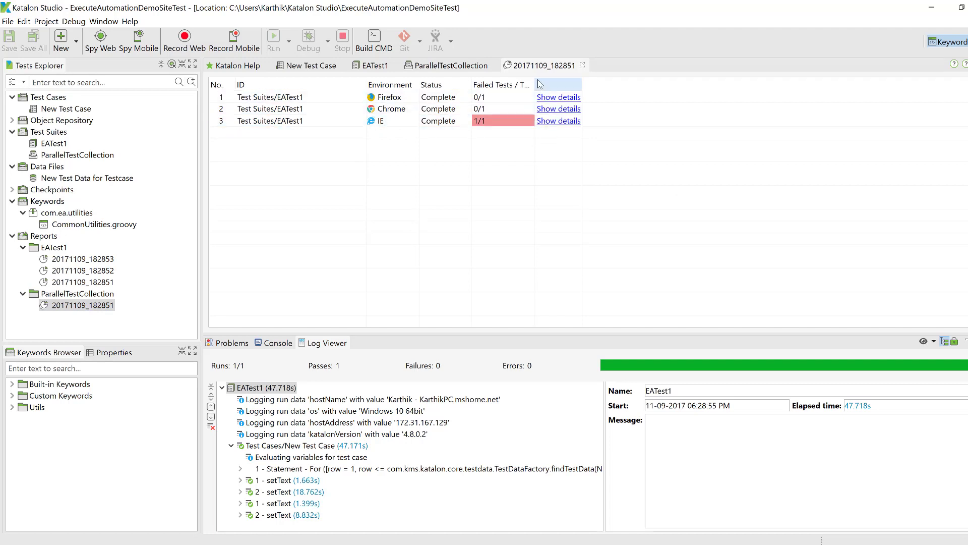
left_click_drag(533, 81, 586, 83)
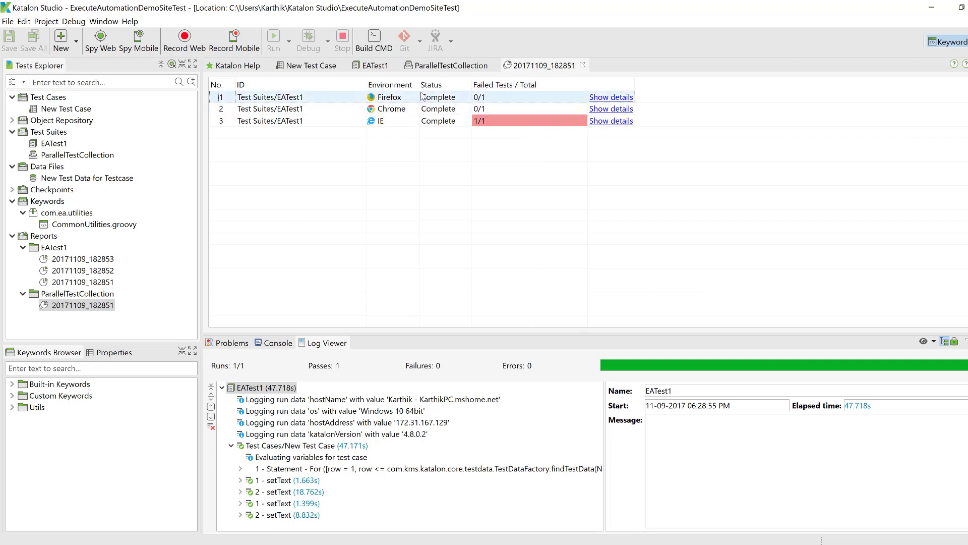
left_click(606, 98)
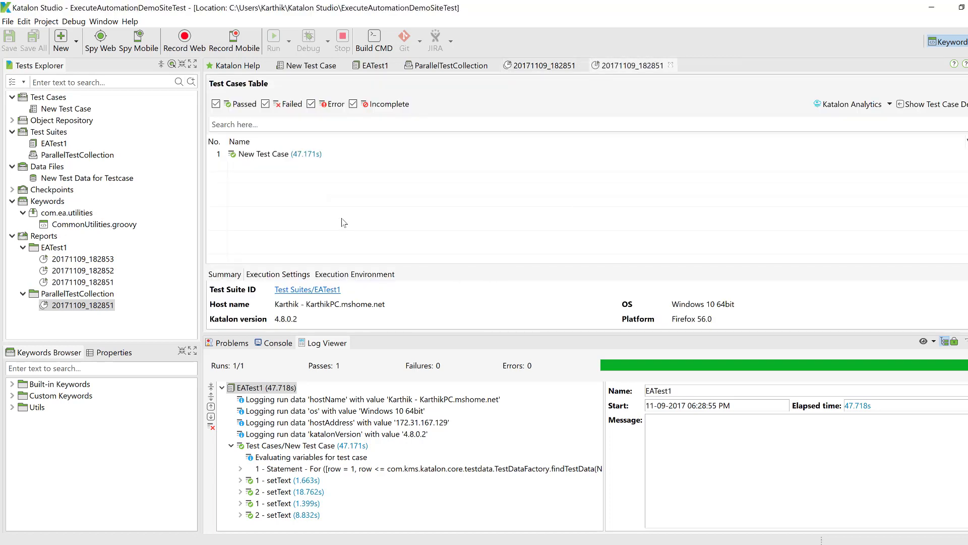
Examine the Firefox run's New Test Case entry, execution environment, execution settings and summary
left_click(275, 157)
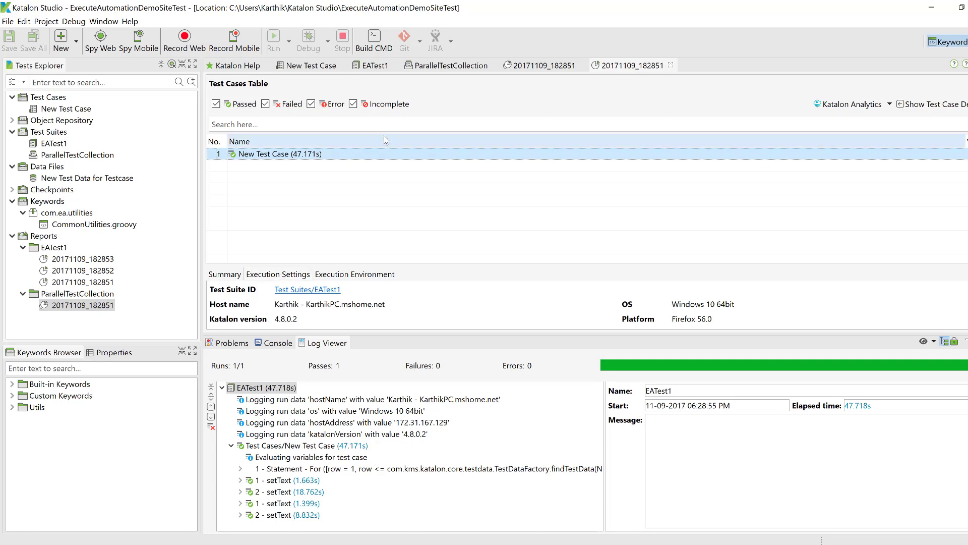
left_click(340, 275)
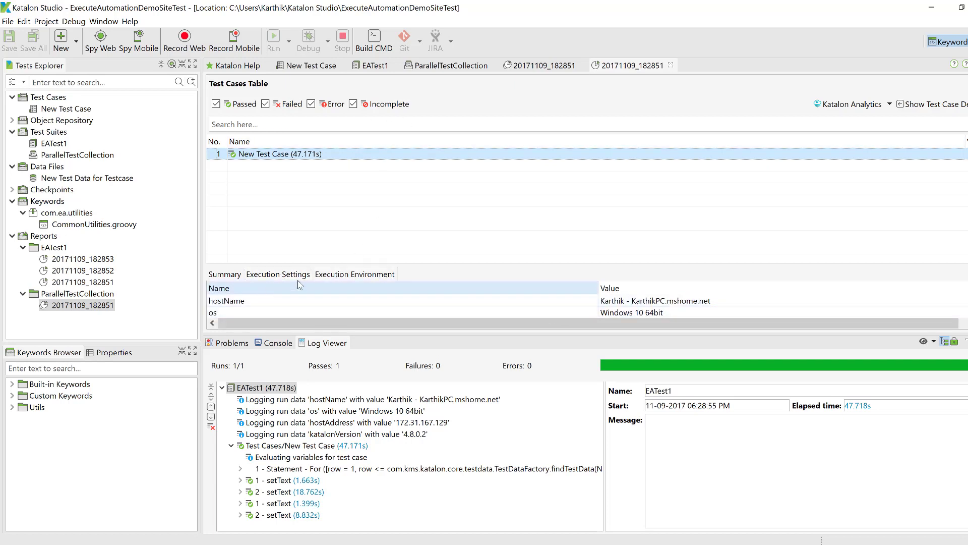
left_click(282, 275)
left_click(231, 273)
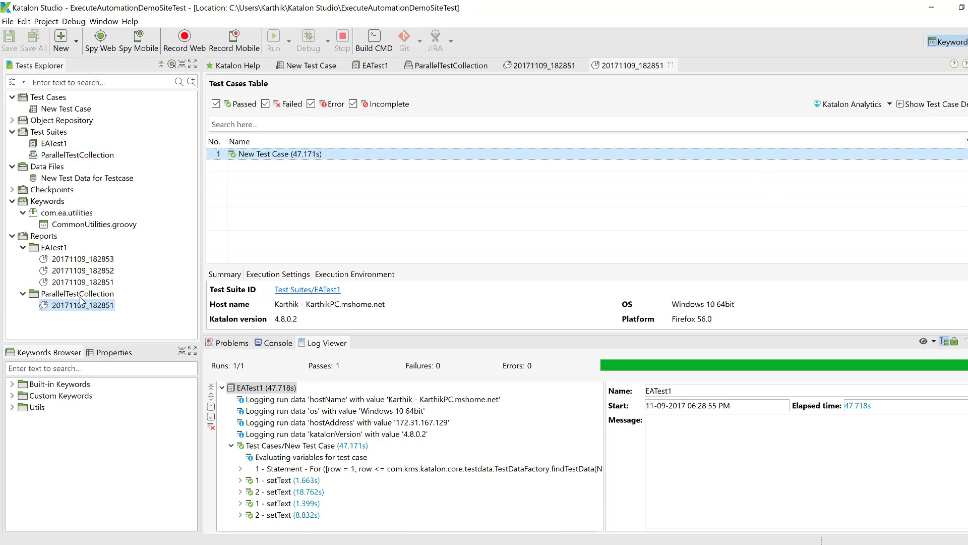
Check which export formats are offered for the EATest1 report 20171109_182853, without exporting it
left_click(99, 259)
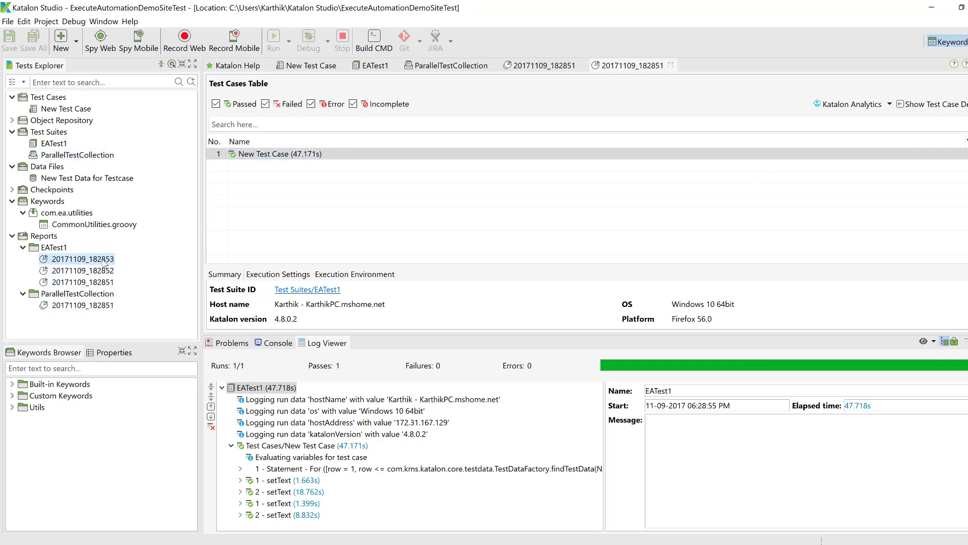
right_click(103, 262)
mouse_move(166, 375)
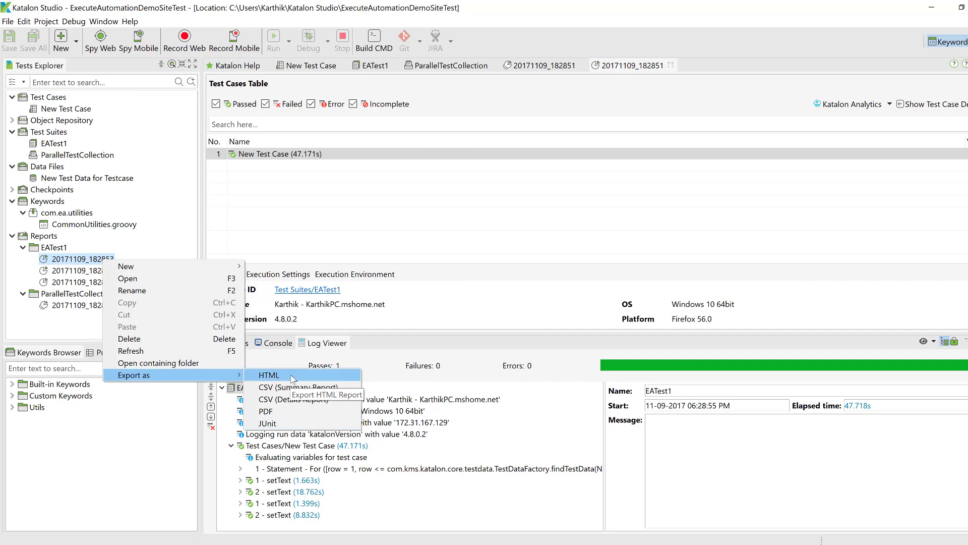
left_click(95, 323)
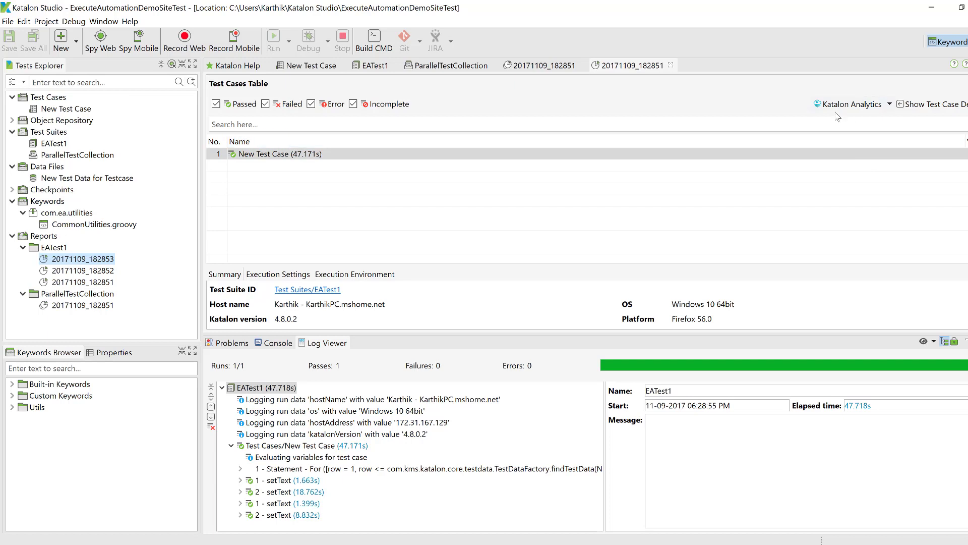
Open the EATest1 report 20171109_182853 and upload it to Katalon Analytics
left_click(890, 105)
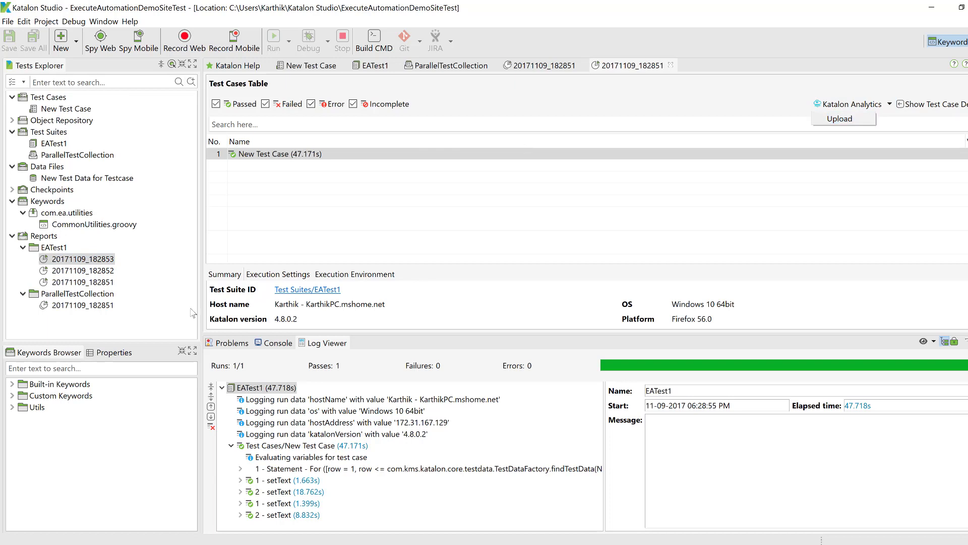
double_click(100, 306)
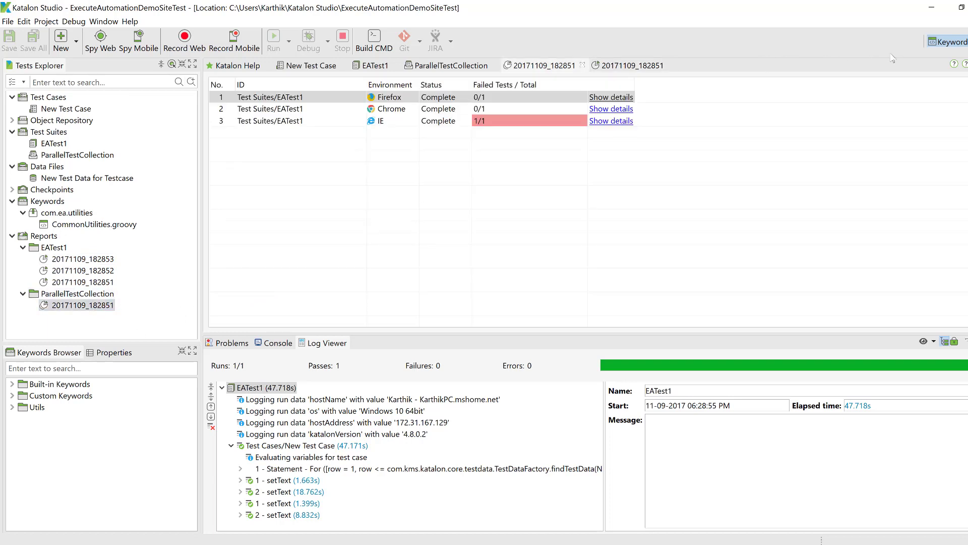
double_click(76, 259)
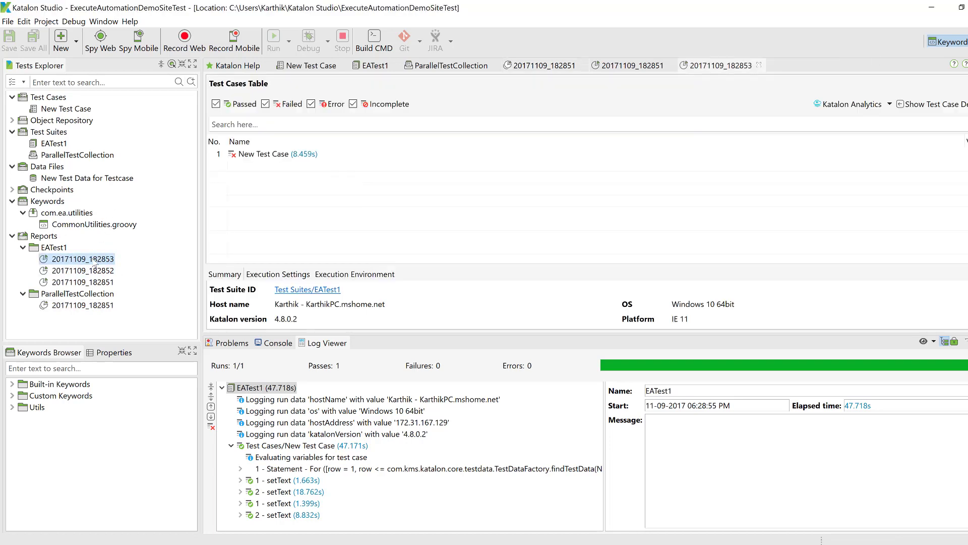
left_click(890, 105)
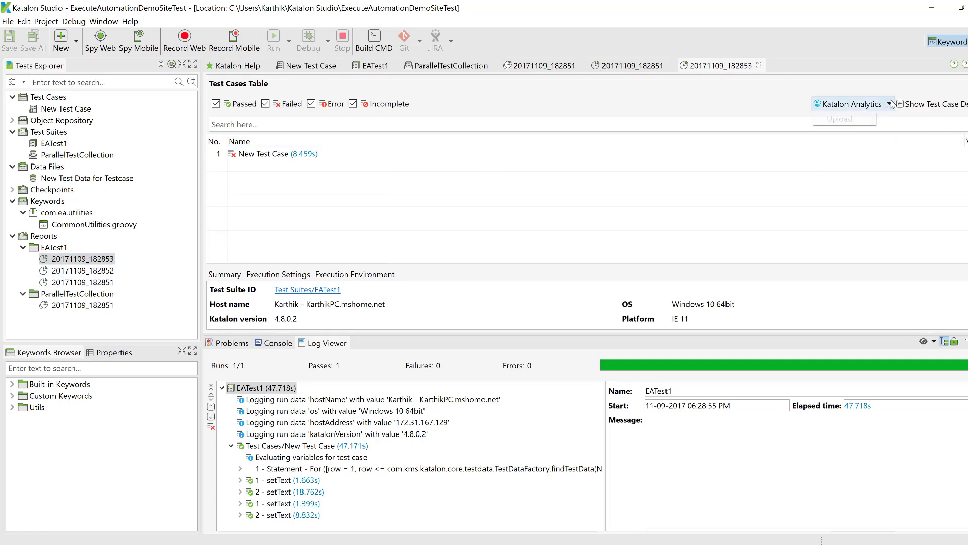
left_click(845, 120)
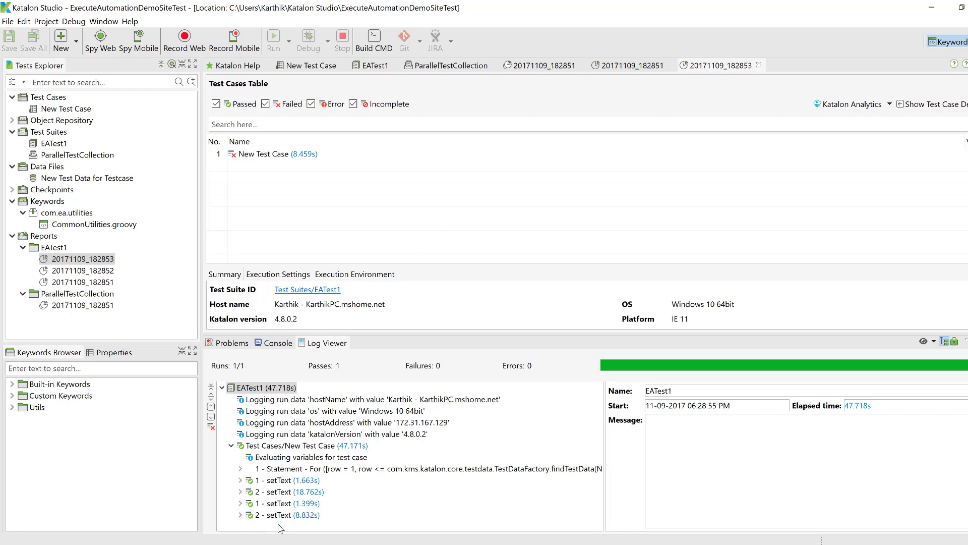
Switch to Chrome and reload the ExecuteAutomation project page in Katalon Analytics
left_click(171, 544)
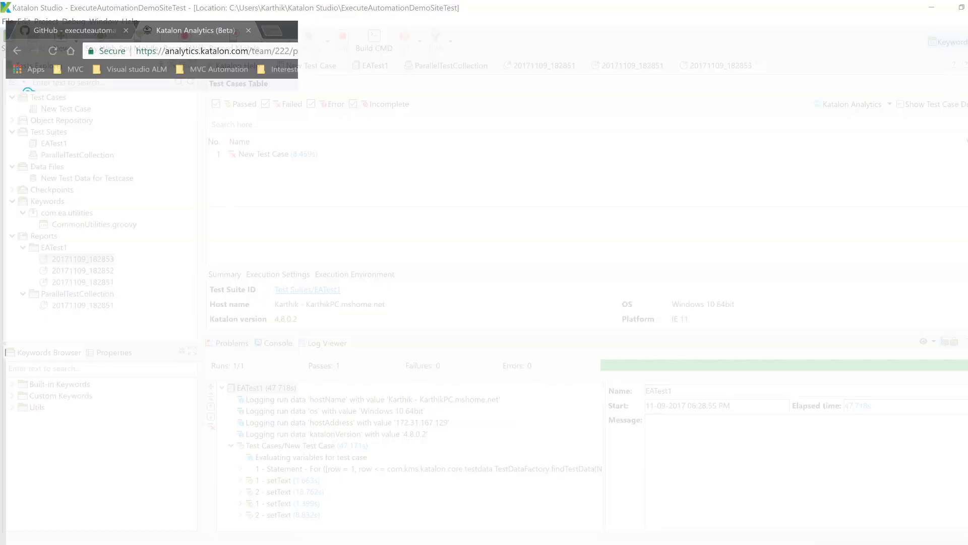
left_click(254, 31)
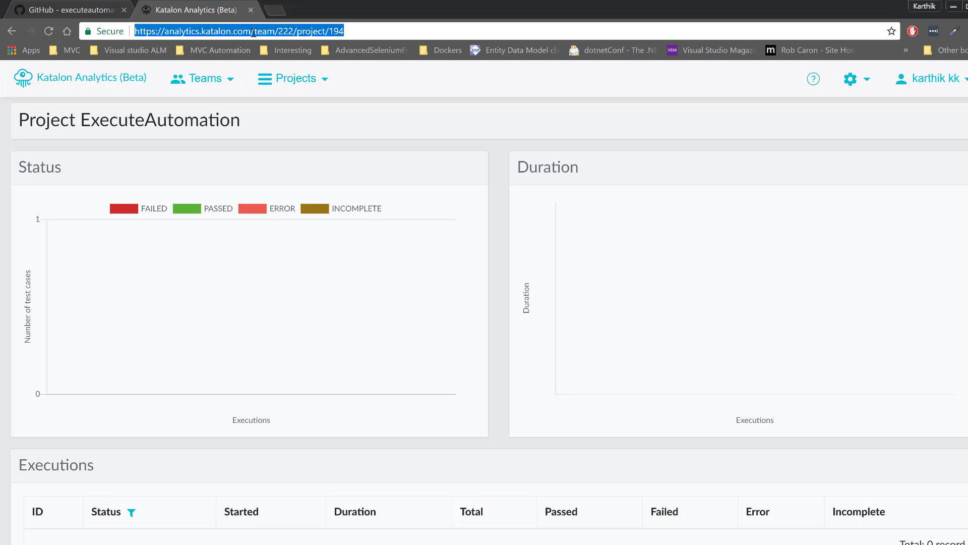
key("Return")
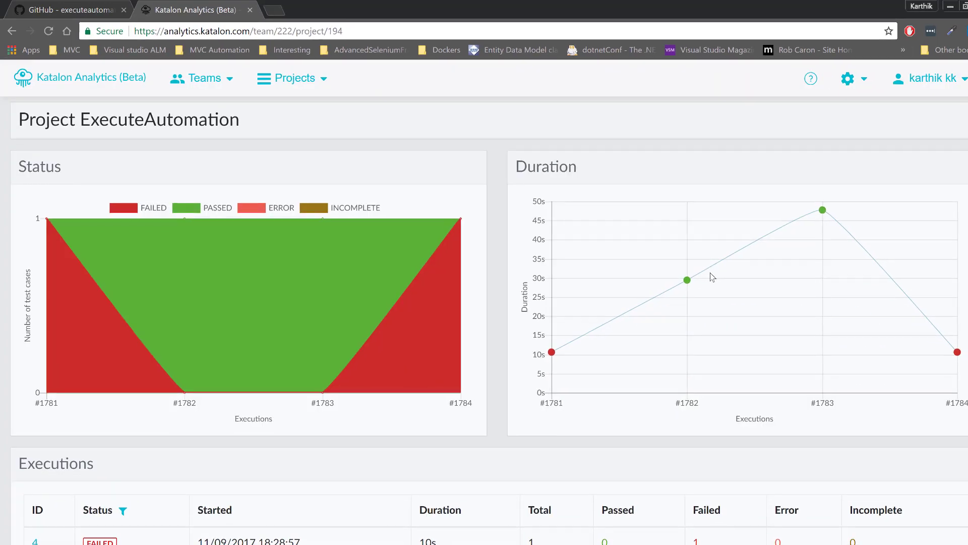
Examine the project's Status and Duration charts and its Executions list
mouse_move(772, 253)
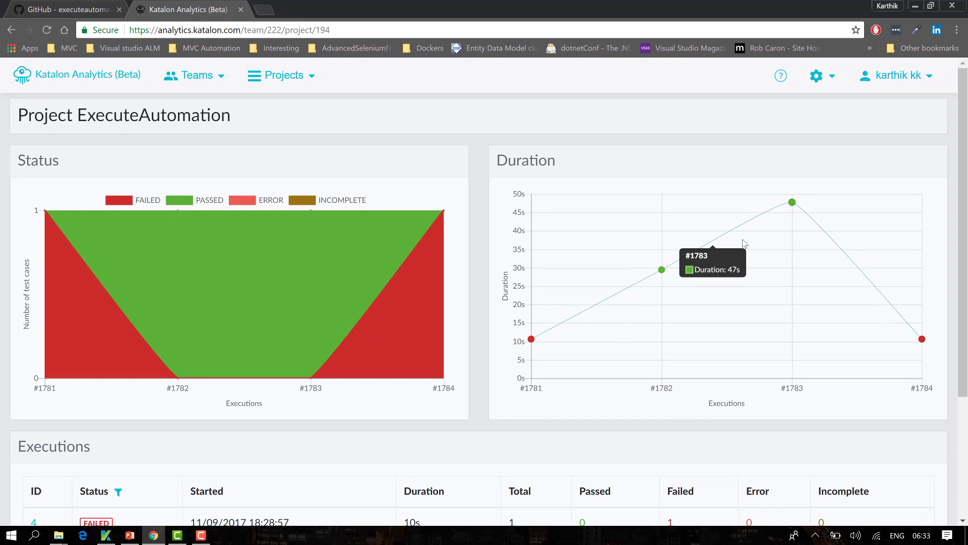
mouse_move(533, 340)
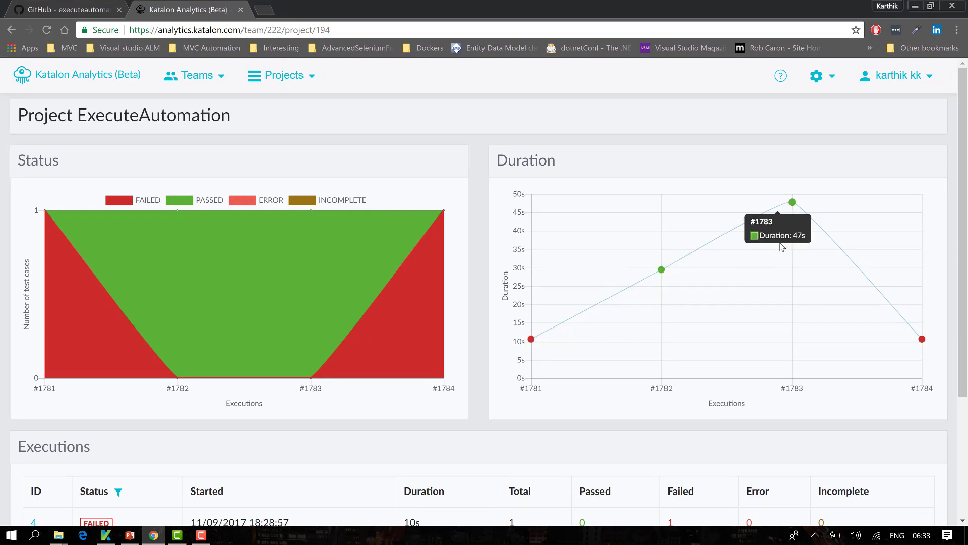
scroll(623, 337, "down", 1)
scroll(623, 337, "down", 3)
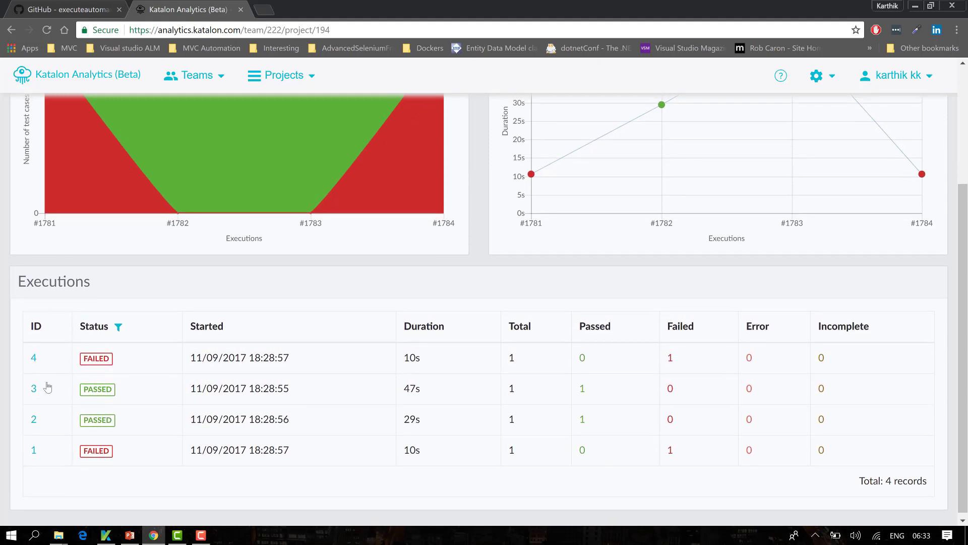
scroll(217, 430, "up", 3)
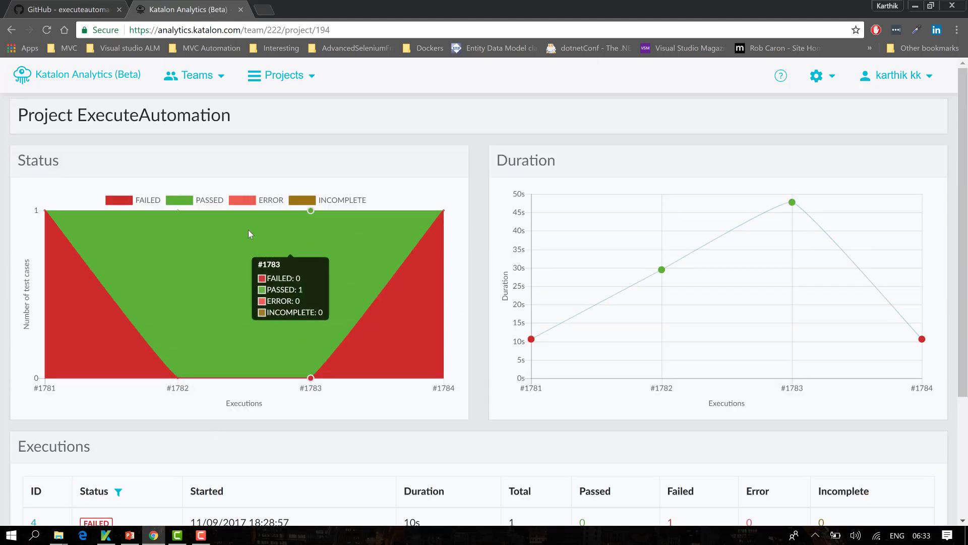
scroll(76, 373, "down", 3)
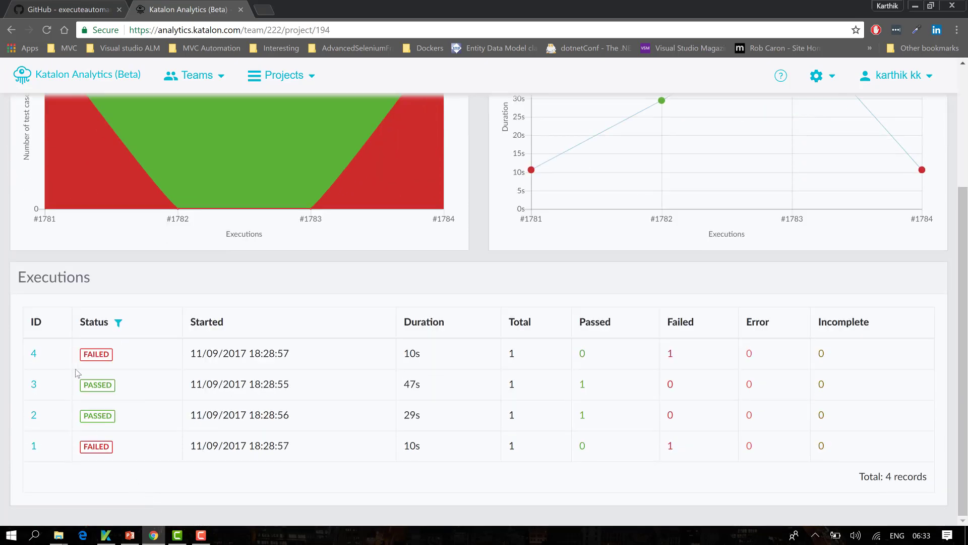
Open execution 4 and review its result, failed tests, test suites and folders
left_click(34, 354)
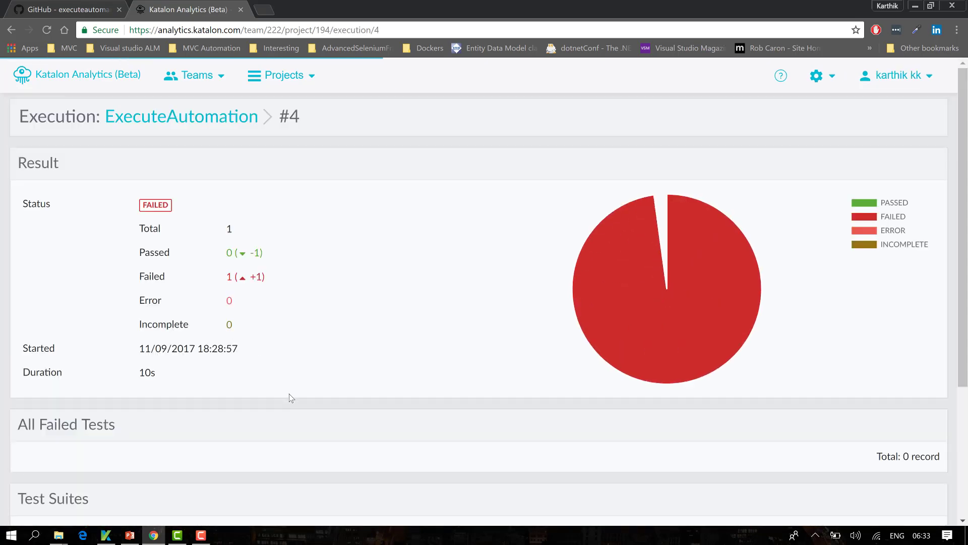
scroll(301, 392, "down", 5)
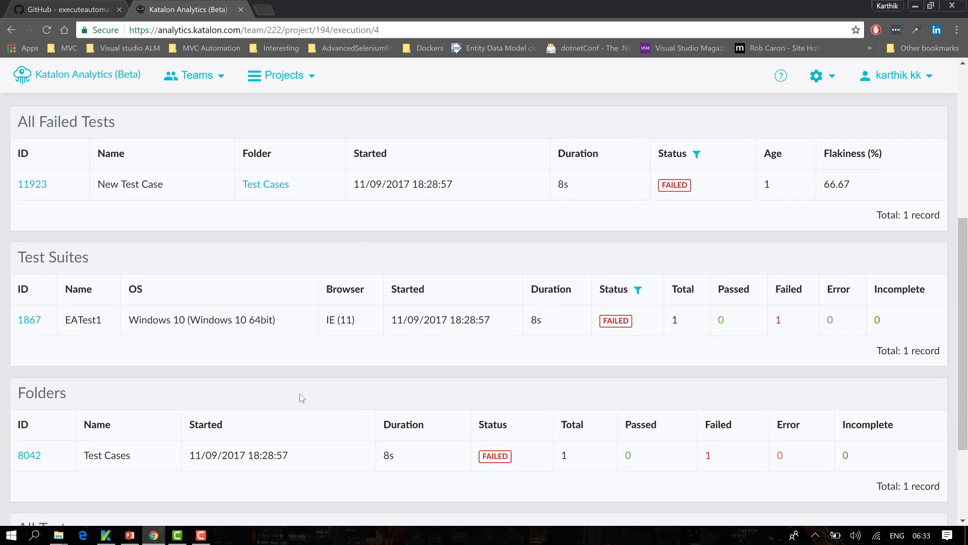
scroll(249, 416, "up", 3)
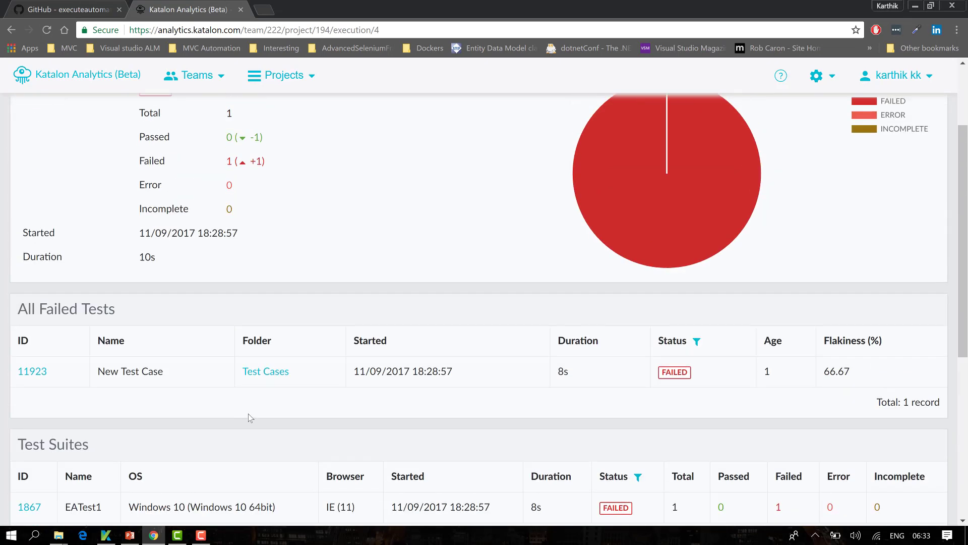
scroll(295, 414, "up", 2)
scroll(338, 388, "down", 5)
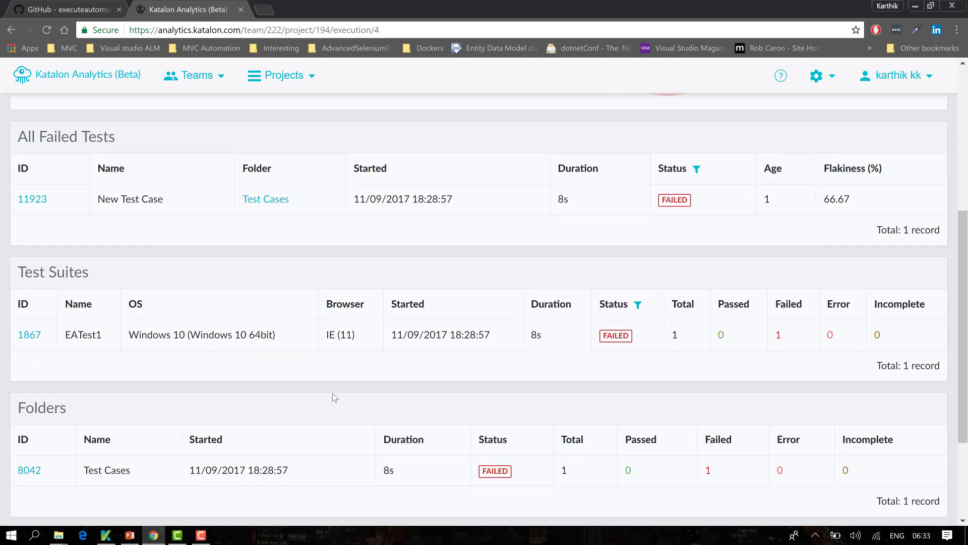
scroll(335, 396, "up", 2)
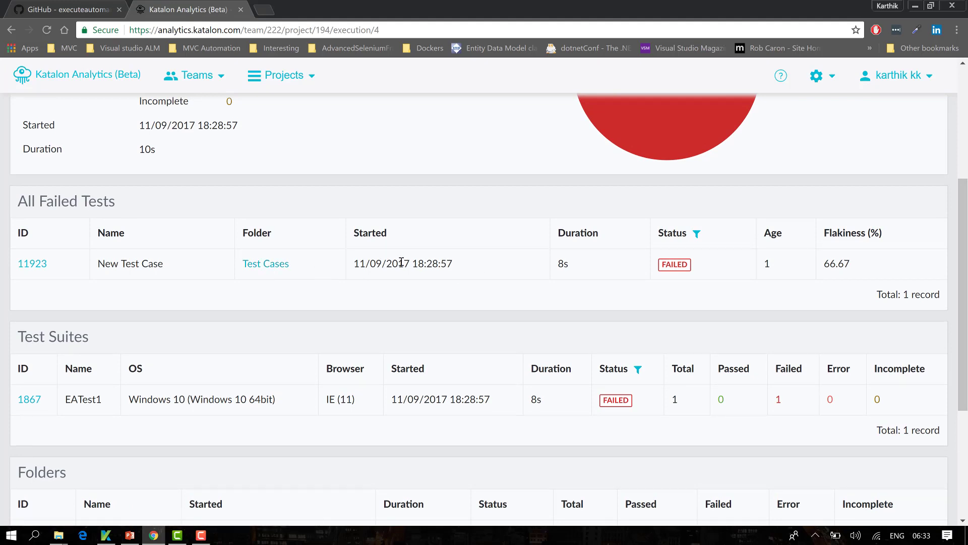
Inspect the start time, duration, age and flakiness of the failed New Test Case in execution 4
left_click_drag(356, 265, 482, 266)
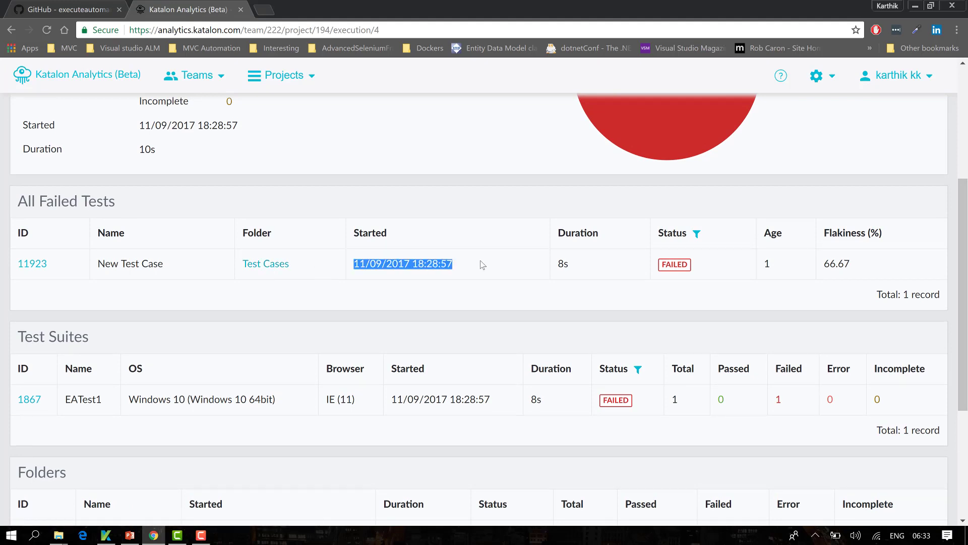
left_click(559, 265)
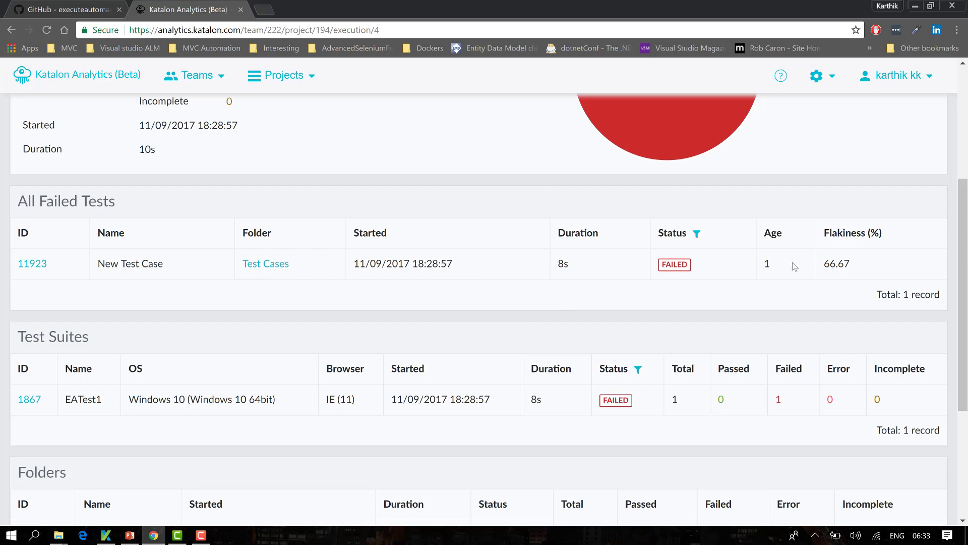
left_click_drag(806, 267, 765, 264)
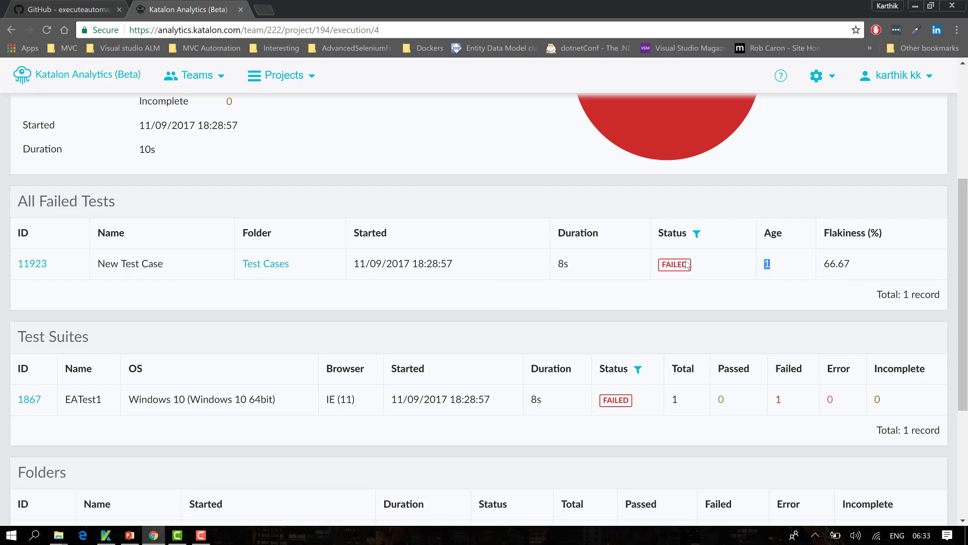
double_click(852, 233)
Open the EATest1 test suite of execution 4 and review its result, platform and test lists
scroll(497, 417, "down", 3)
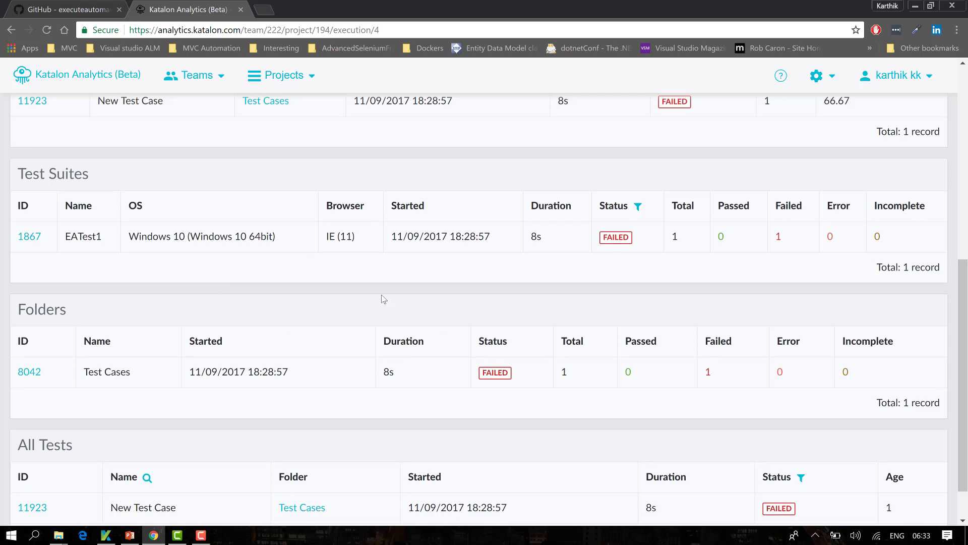
left_click(29, 236)
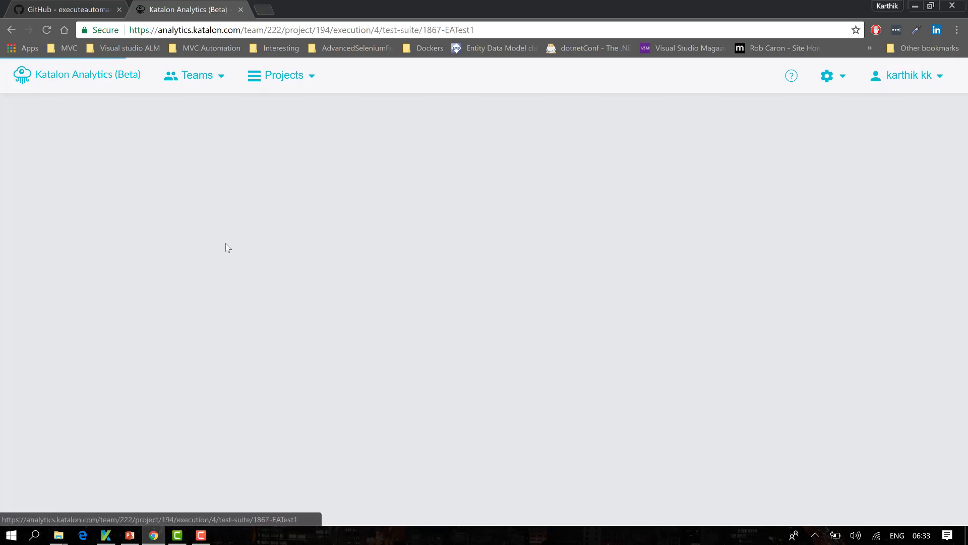
scroll(361, 372, "down", 4)
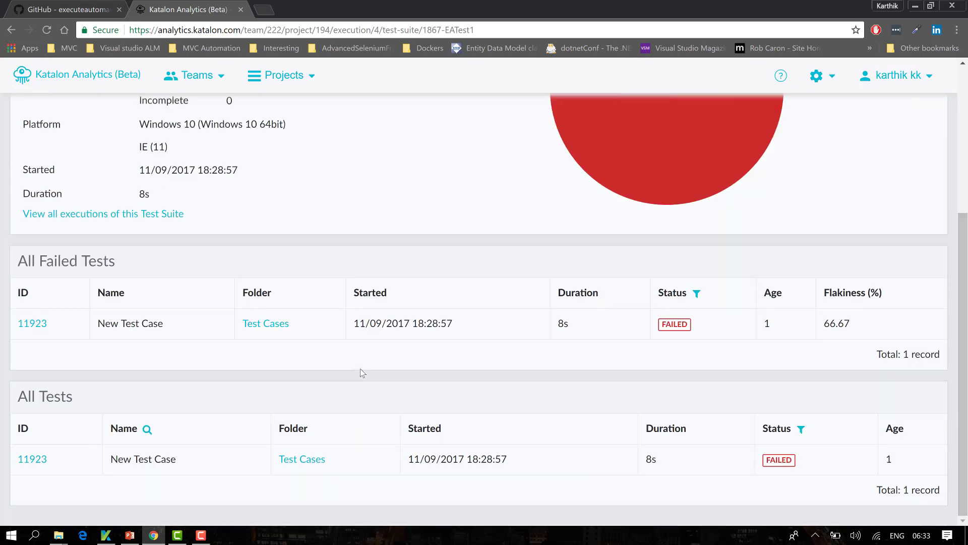
scroll(360, 373, "up", 4)
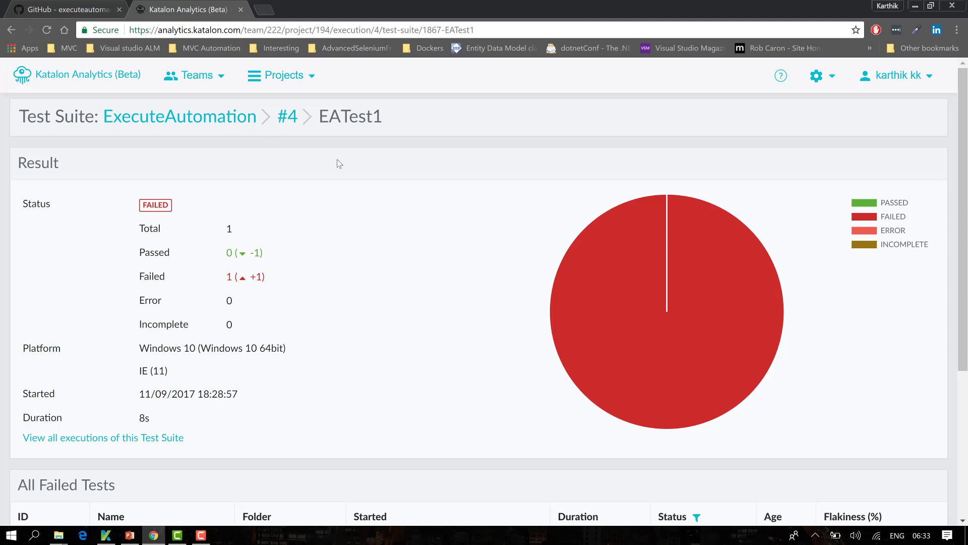
left_click_drag(288, 117, 374, 123)
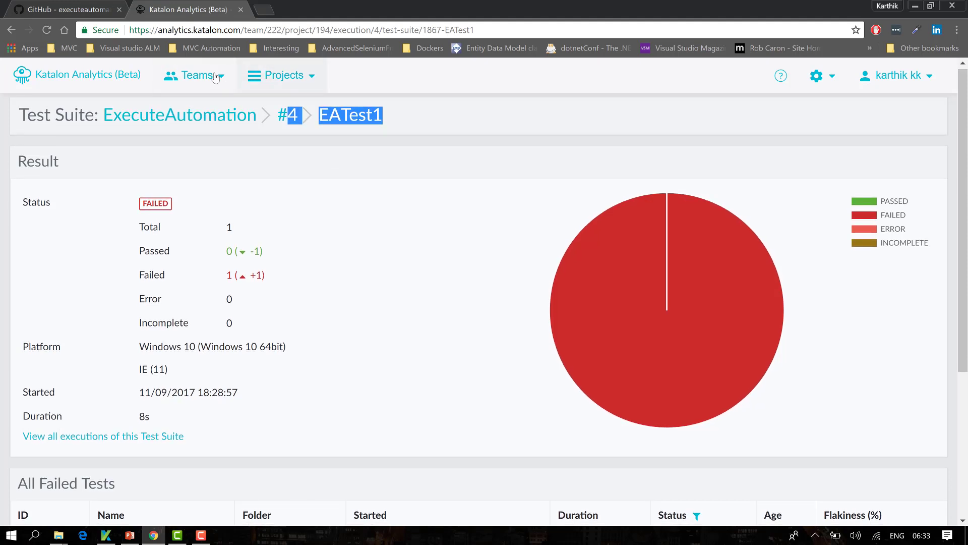
Return to the ExecuteAutomation project overview and open execution 1 to review its failed tests, test suites and folders
left_click(10, 30)
left_click(11, 30)
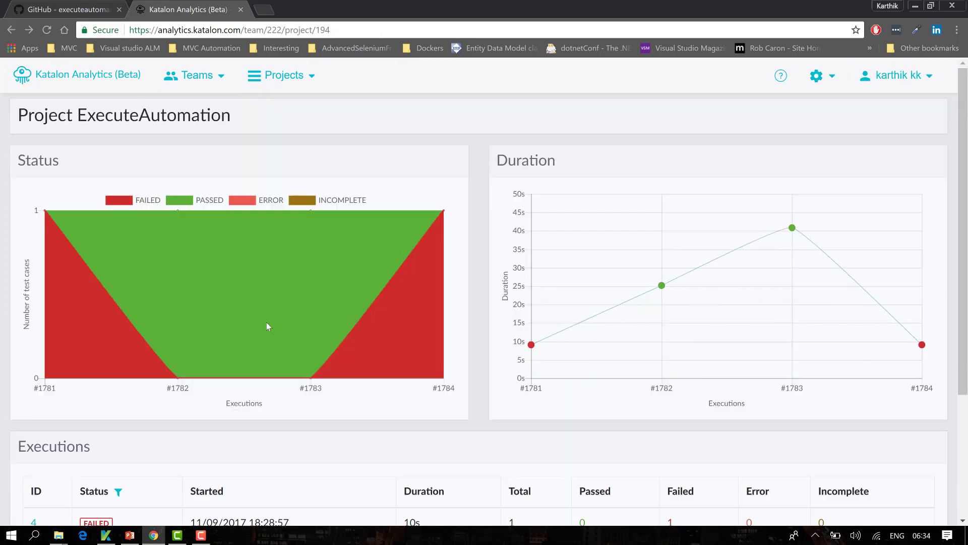
scroll(266, 326, "down", 3)
left_click(34, 441)
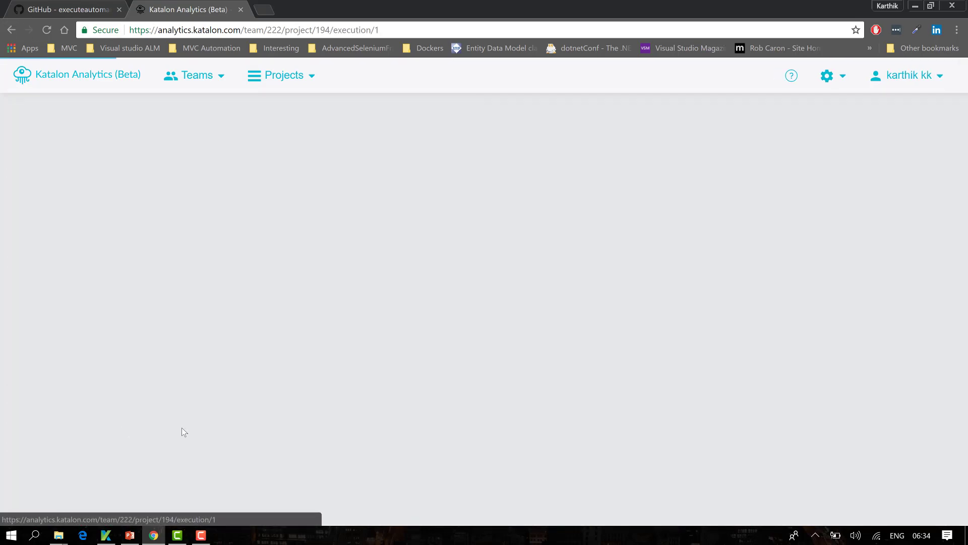
scroll(189, 453, "down", 1)
scroll(190, 453, "down", 3)
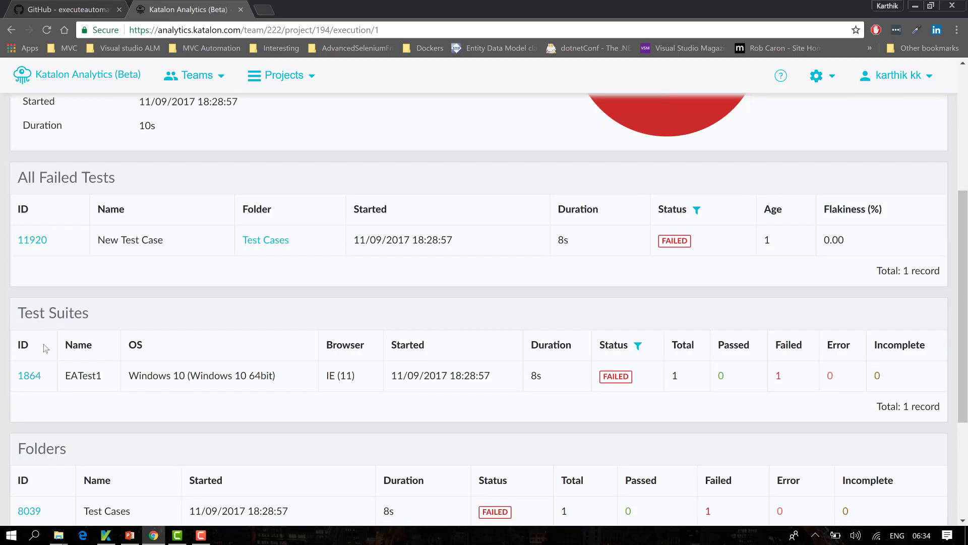
Open the EATest1 test suite of execution 1 and review its result, All Failed Tests and All Tests lists
left_click(31, 374)
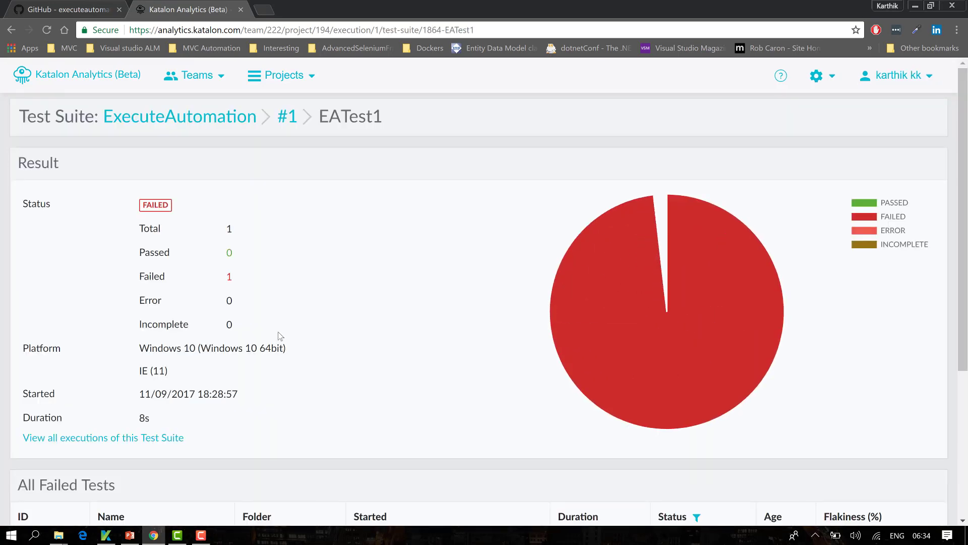
triple_click(352, 117)
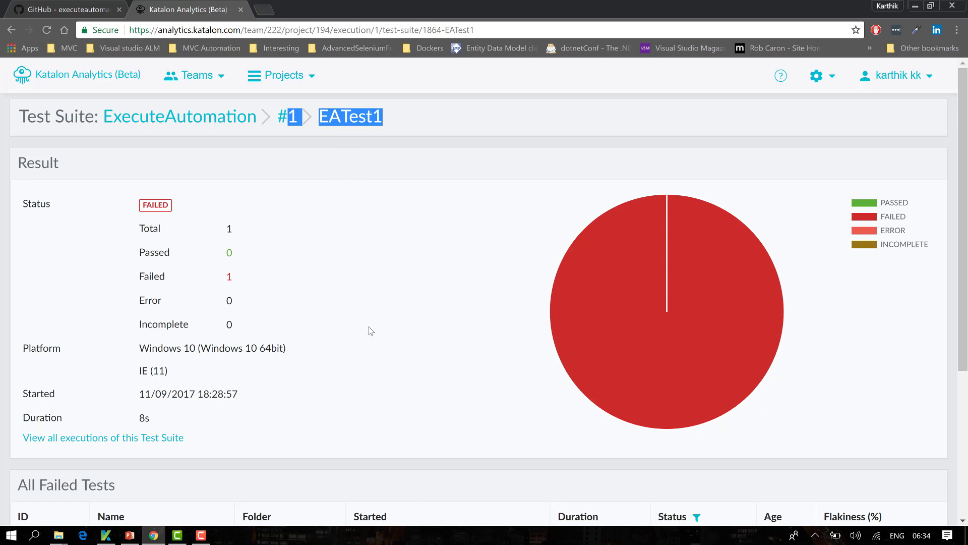
scroll(371, 330, "down", 4)
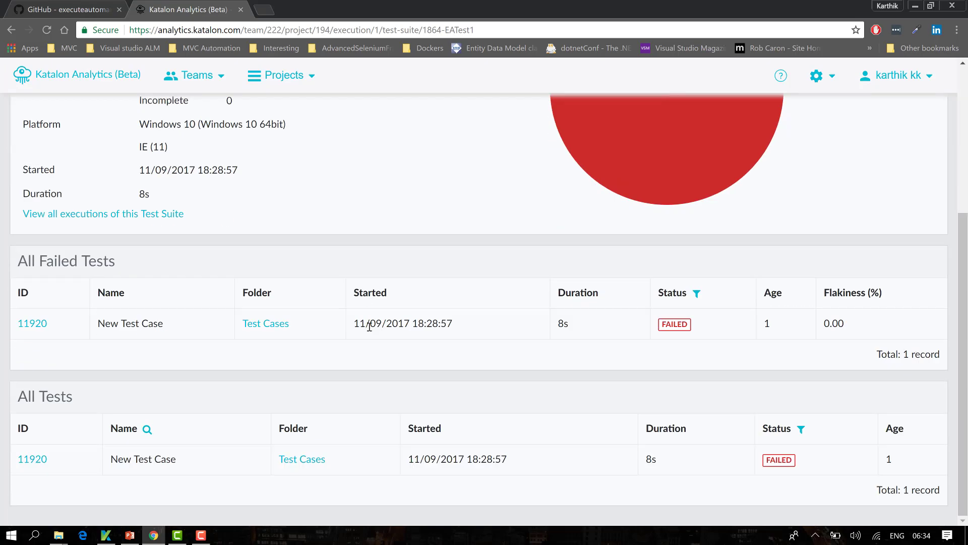
Open the New Test Case result in execution 1 and examine its result details, Errors and Console Log
left_click(40, 459)
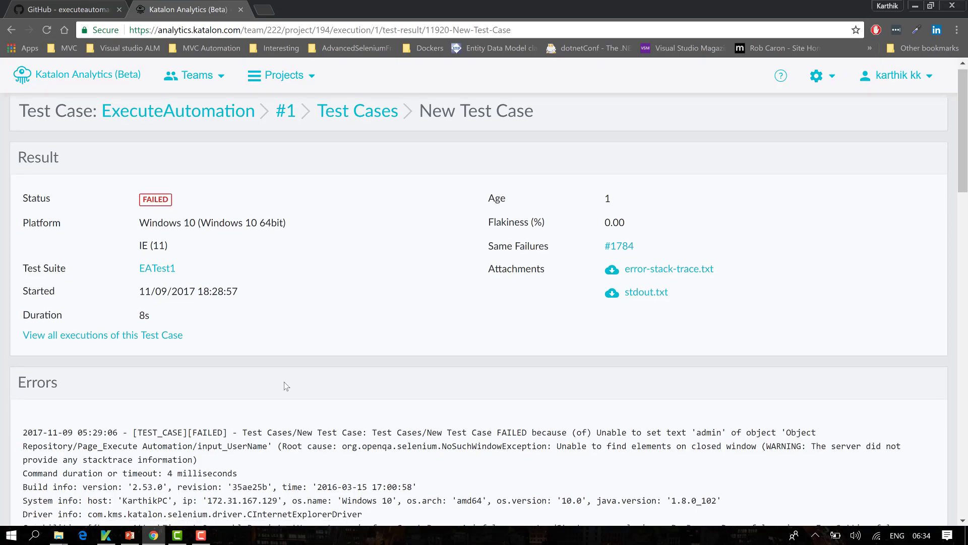
scroll(283, 382, "down", 15)
scroll(284, 381, "down", 10)
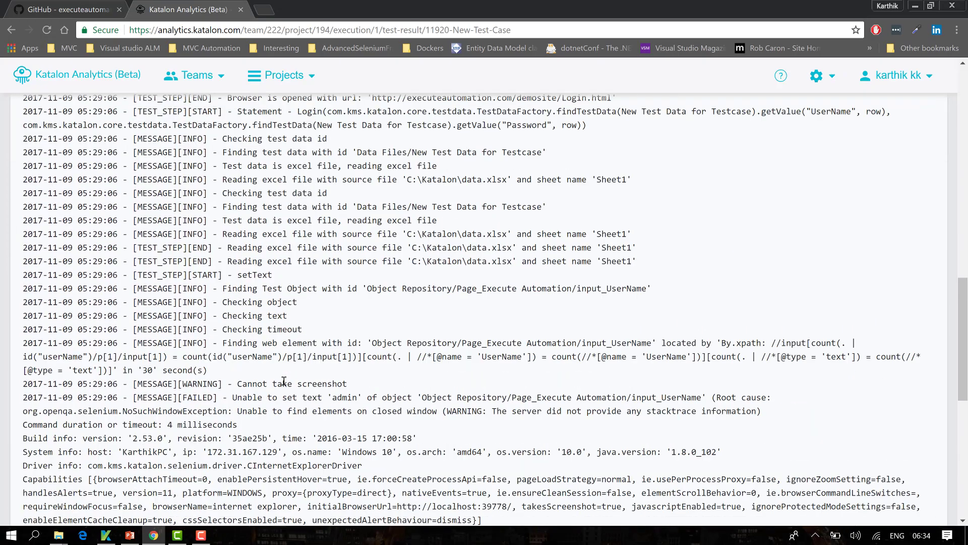
scroll(284, 381, "down", 3)
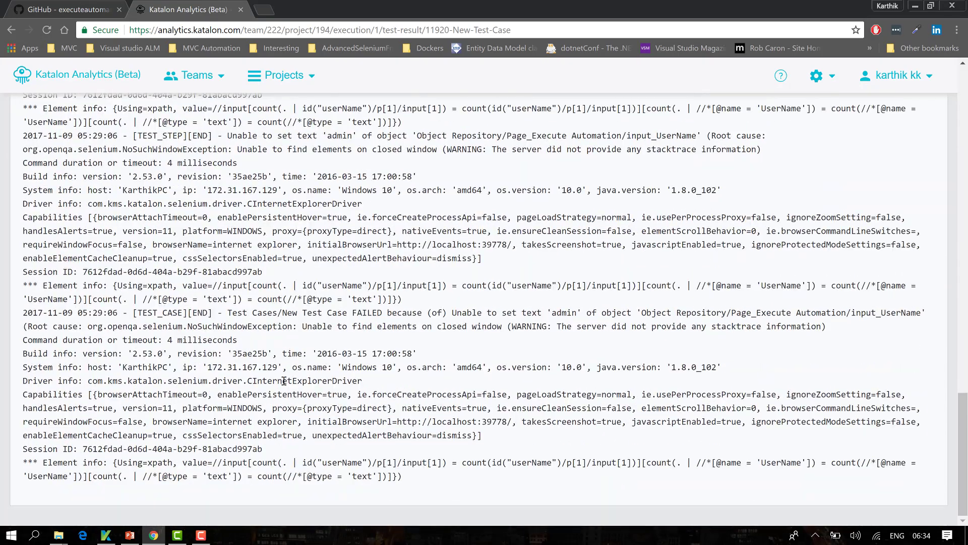
scroll(284, 381, "up", 15)
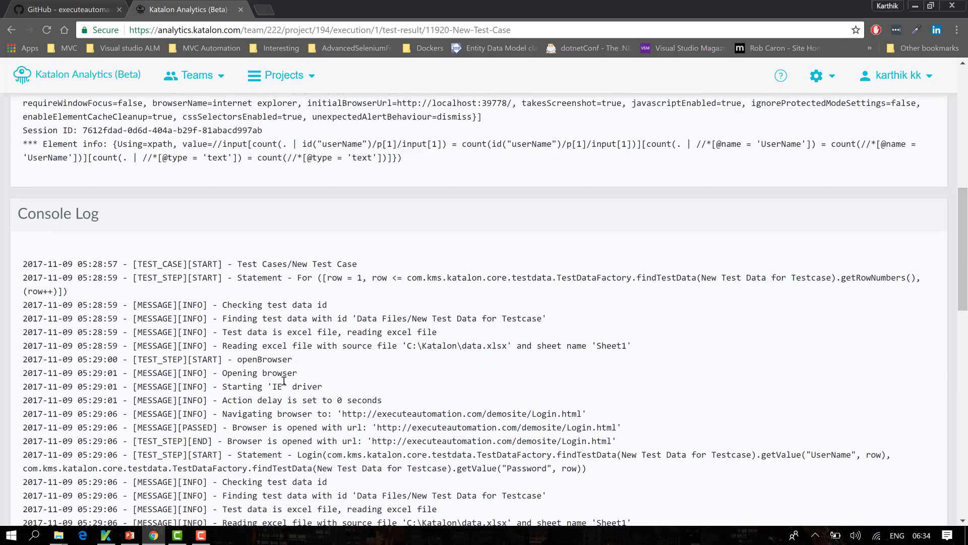
scroll(284, 380, "up", 7)
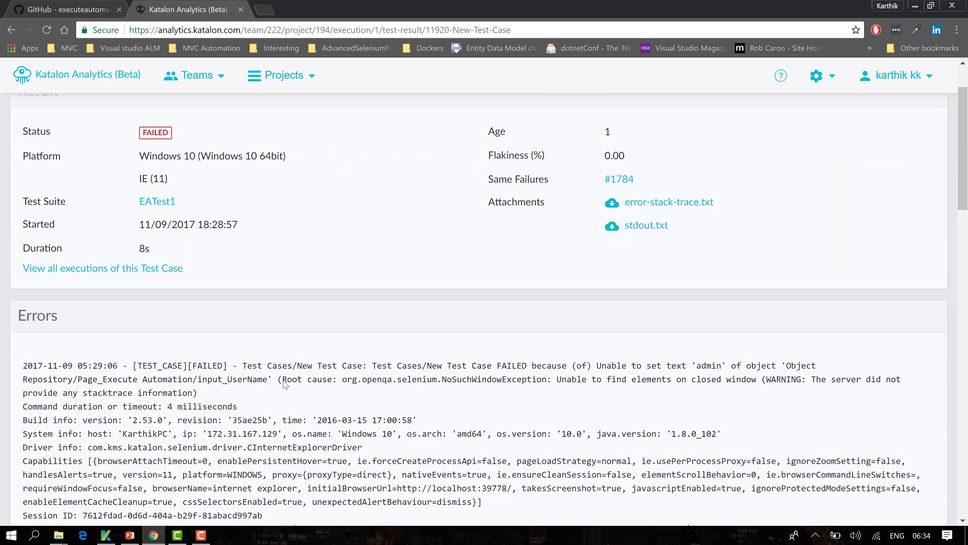
scroll(285, 385, "down", 4)
scroll(284, 383, "up", 6)
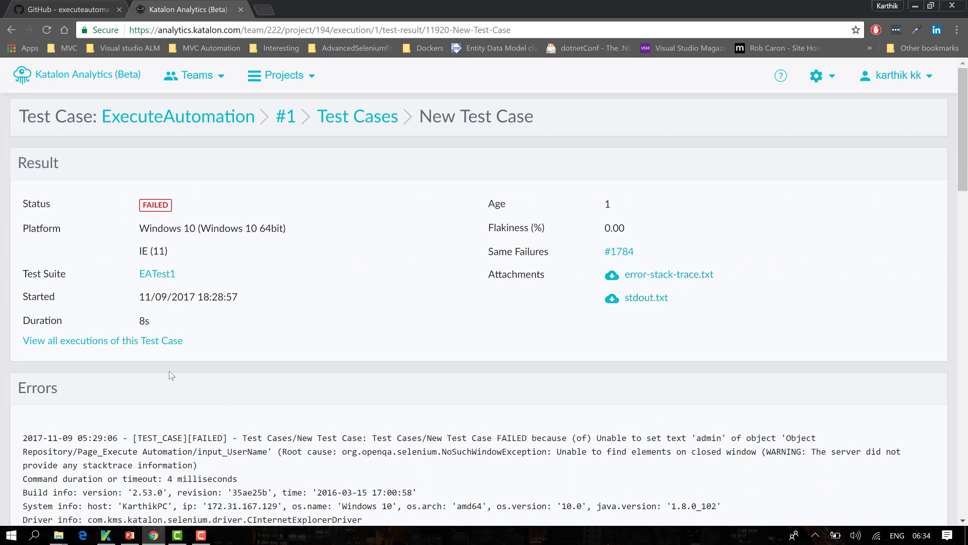
View all executions of New Test Case and examine its Performance chart and History list
left_click(130, 342)
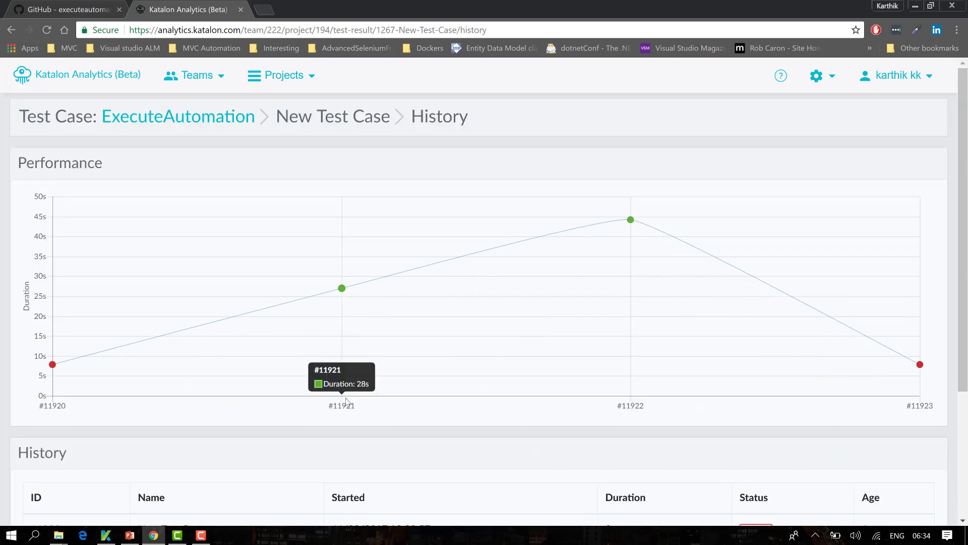
scroll(346, 436, "down", 3)
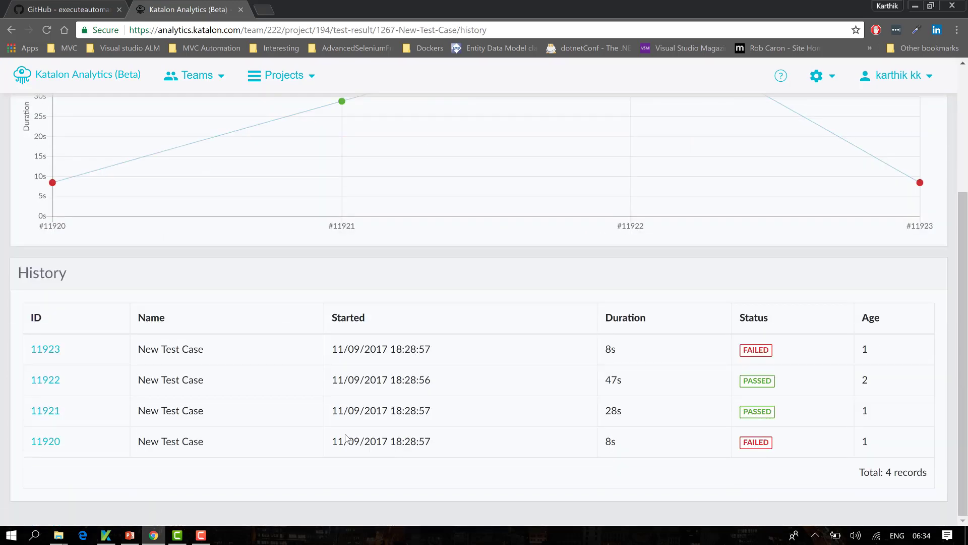
scroll(346, 437, "up", 3)
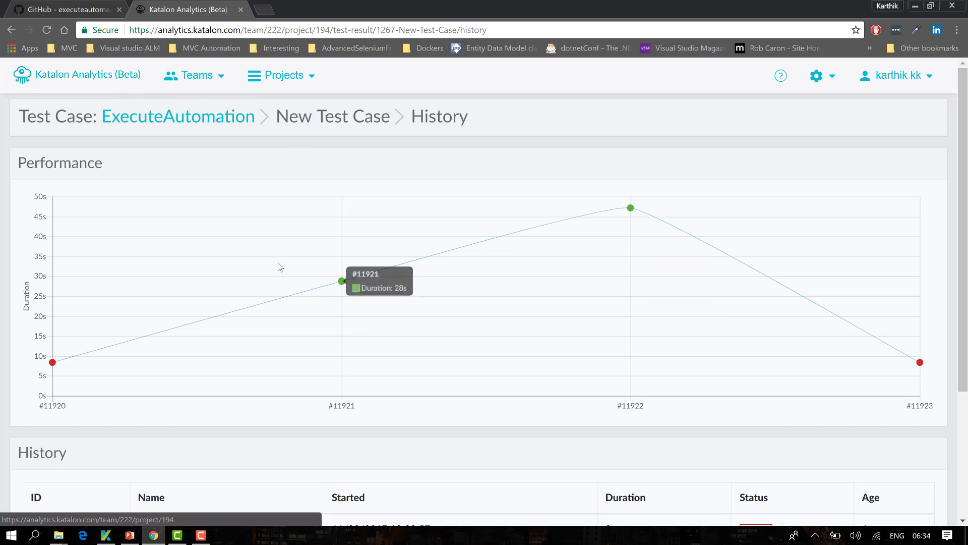
scroll(350, 325, "down", 3)
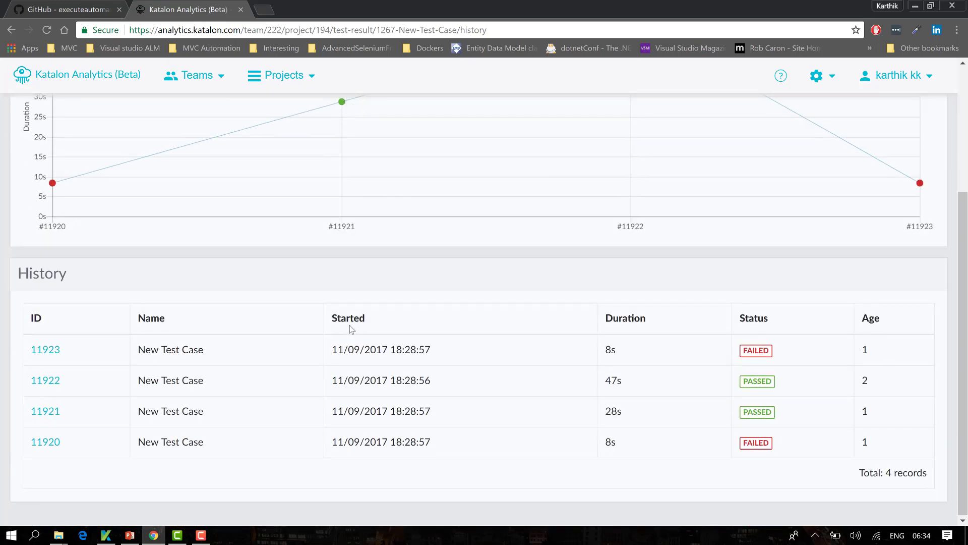
Open test case run 11923 from the history and review its result, errors and log
left_click(44, 350)
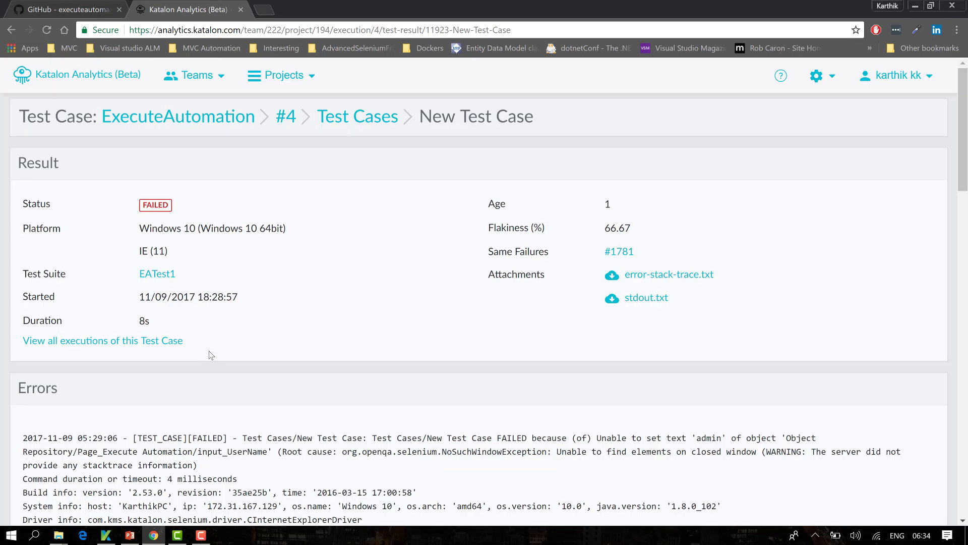
scroll(210, 353, "down", 18)
scroll(208, 349, "up", 18)
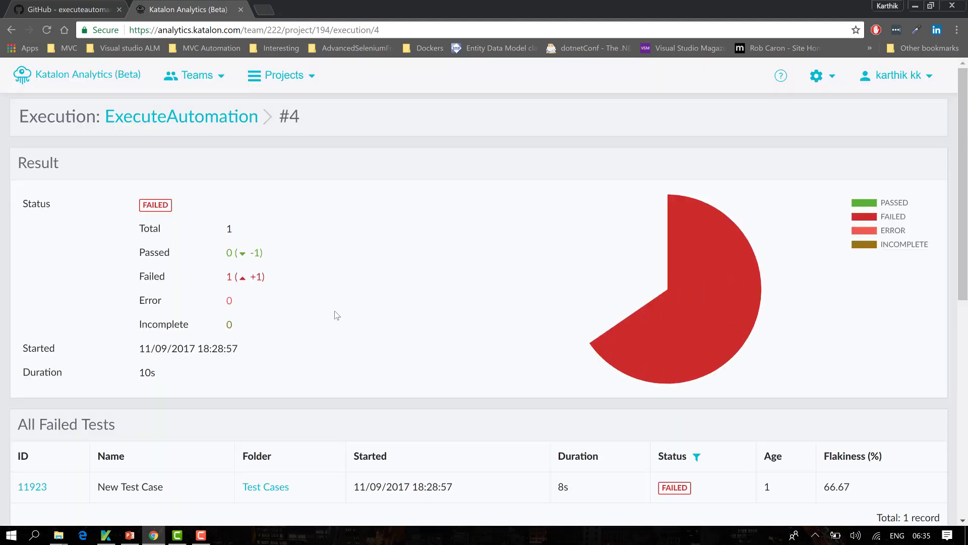
Open execution 3 from the ExecuteAutomation project, review its result, test suites and folders, and switch back to Katalon Studio
left_click(231, 117)
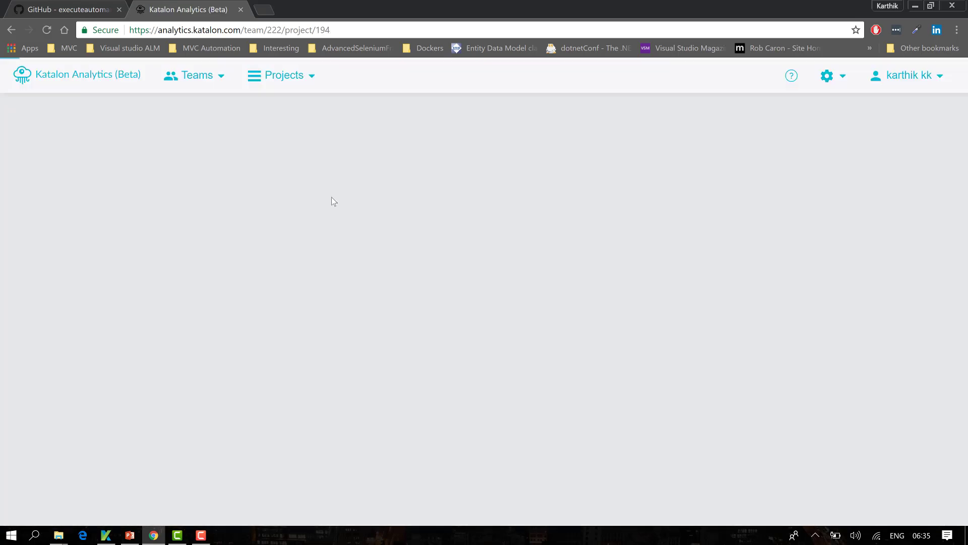
scroll(360, 346, "down", 3)
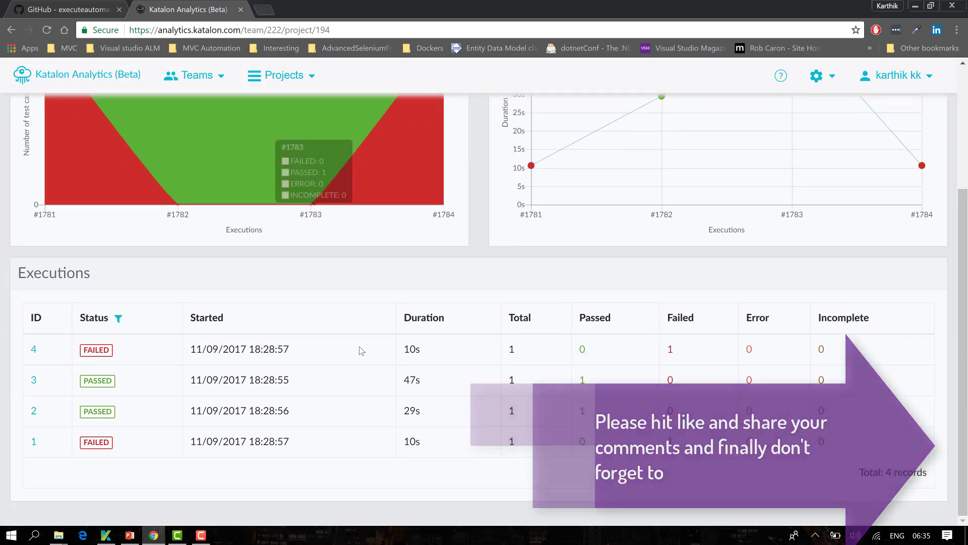
left_click(33, 379)
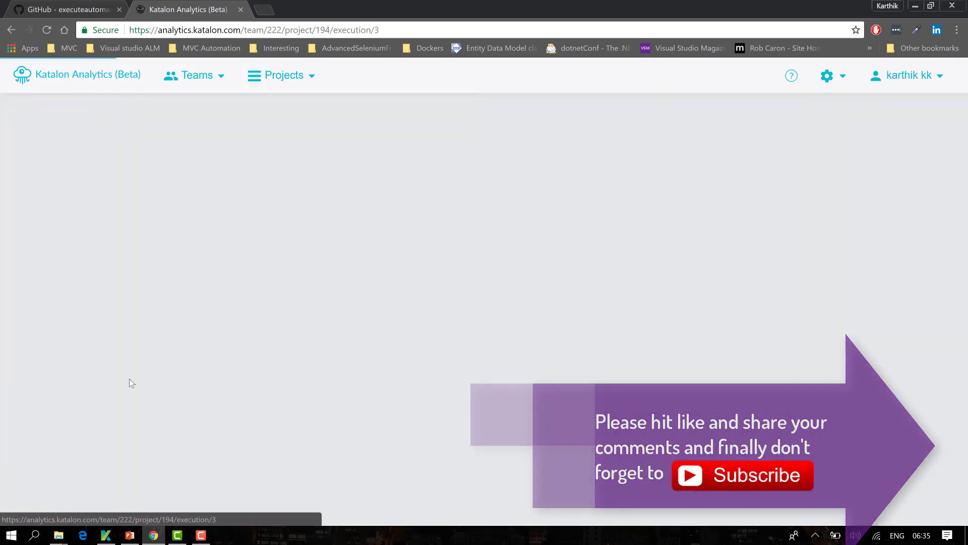
scroll(271, 373, "down", 7)
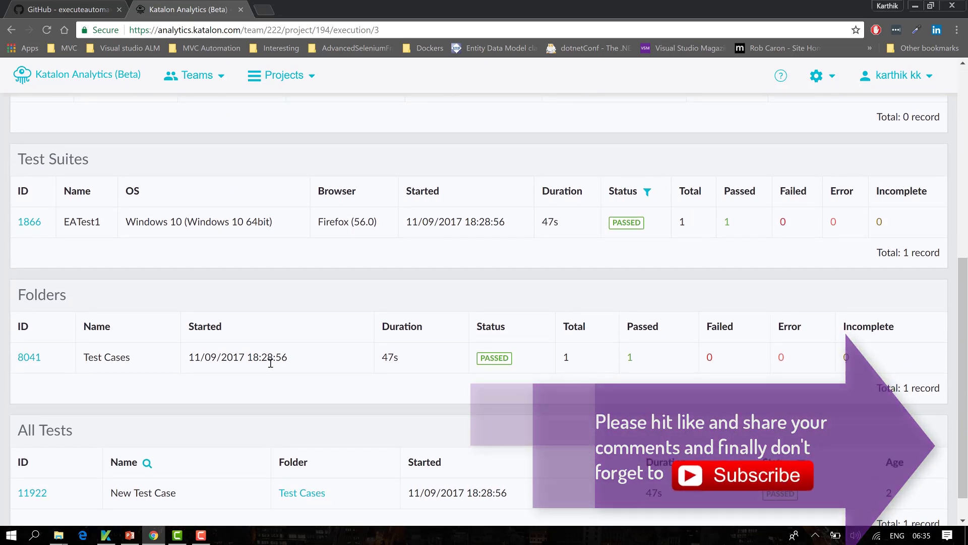
scroll(270, 363, "up", 7)
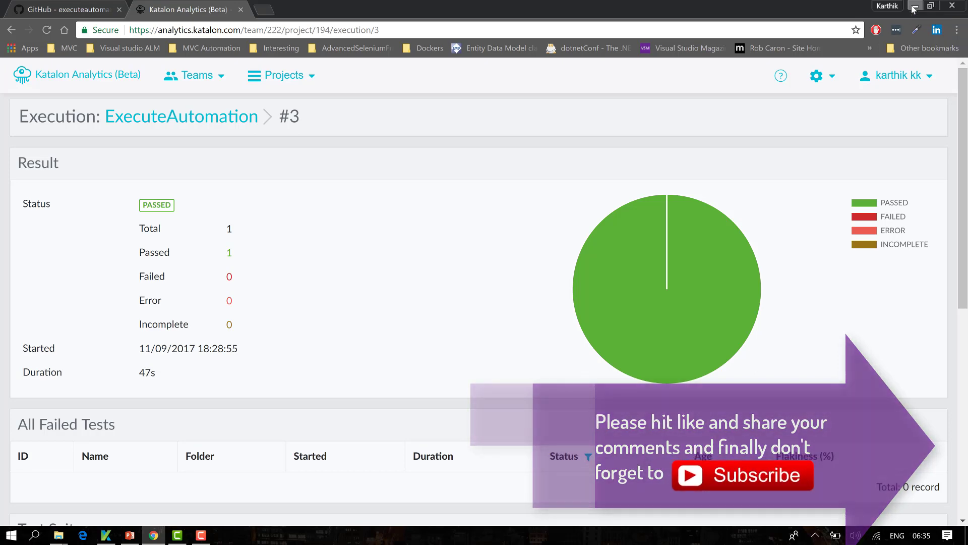
left_click(915, 6)
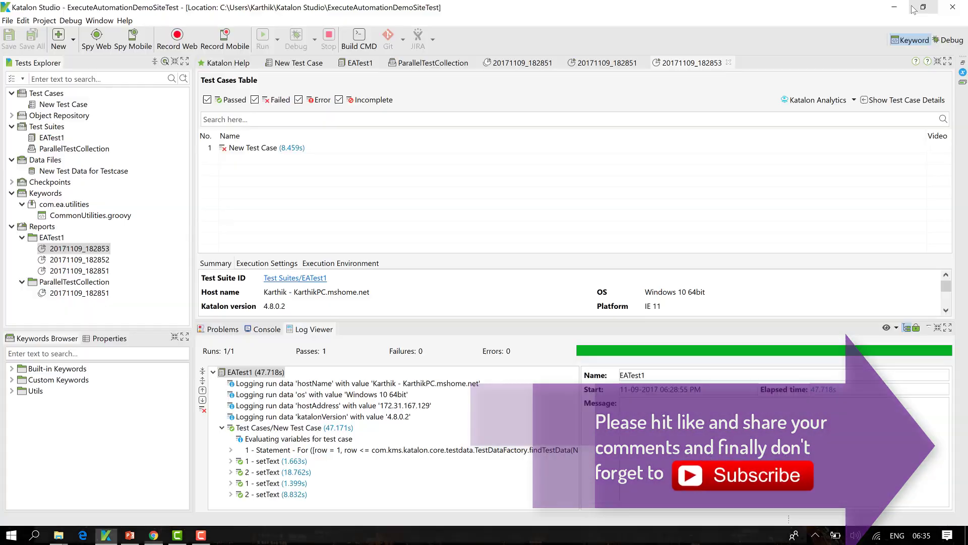